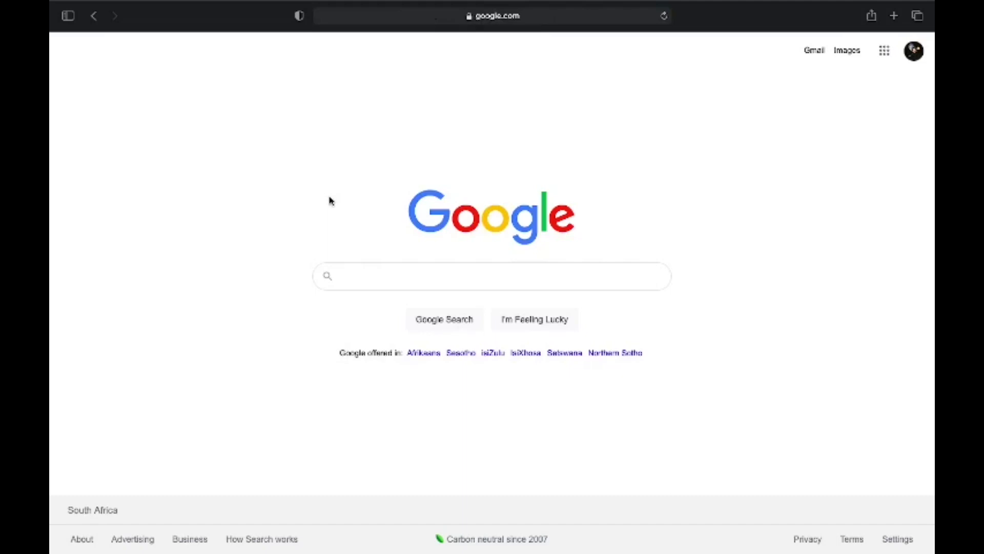
Go to the website bybitbonus.com.
click(400, 31)
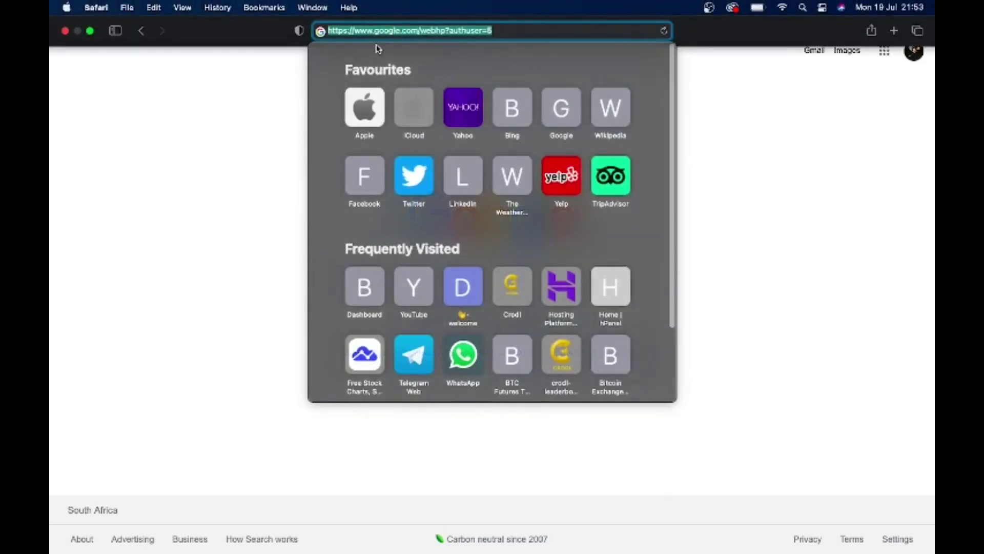
text(bybitb)
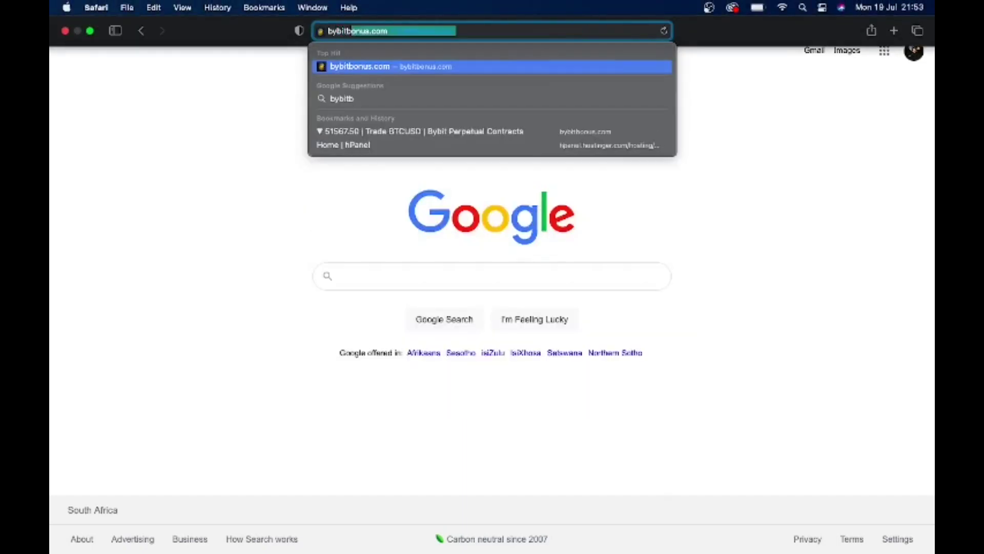
key(Return)
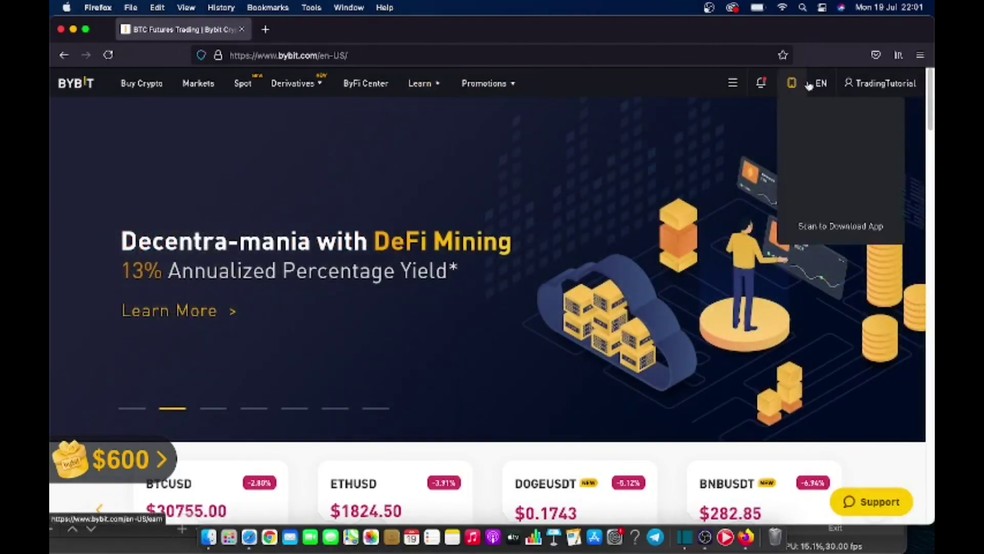
Open the account's Assets page and review the coin balances of the spot account.
mouse_move(863, 85)
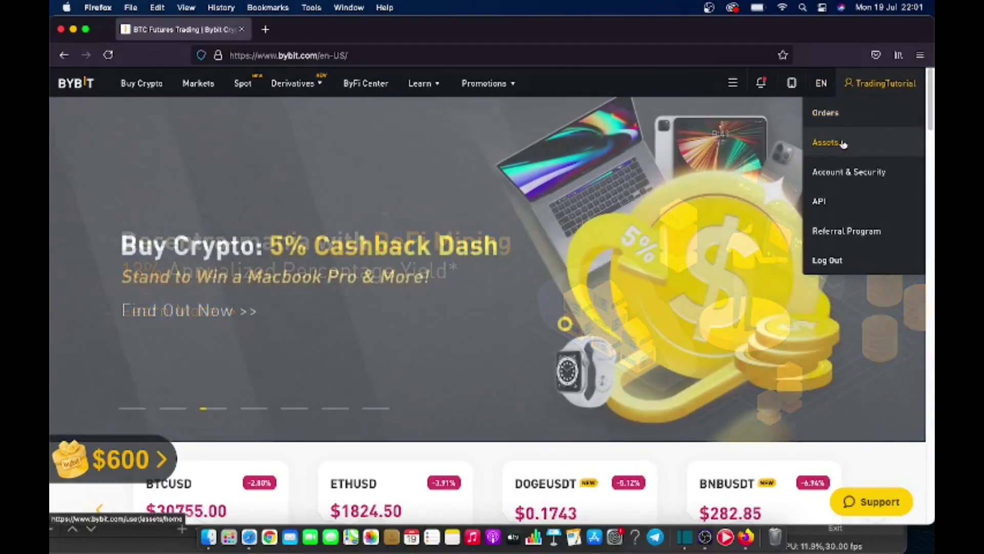
click(843, 144)
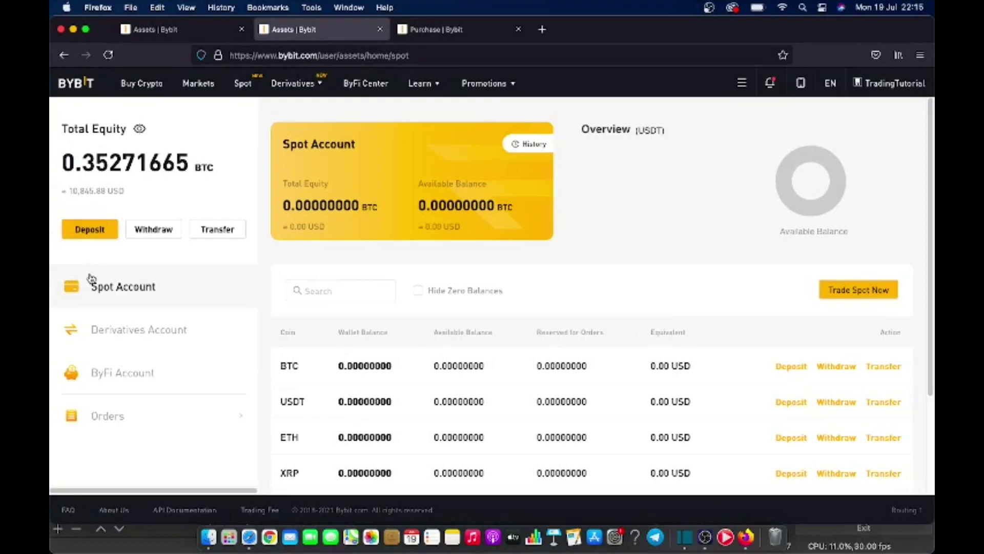
scroll(305, 354, down, 3)
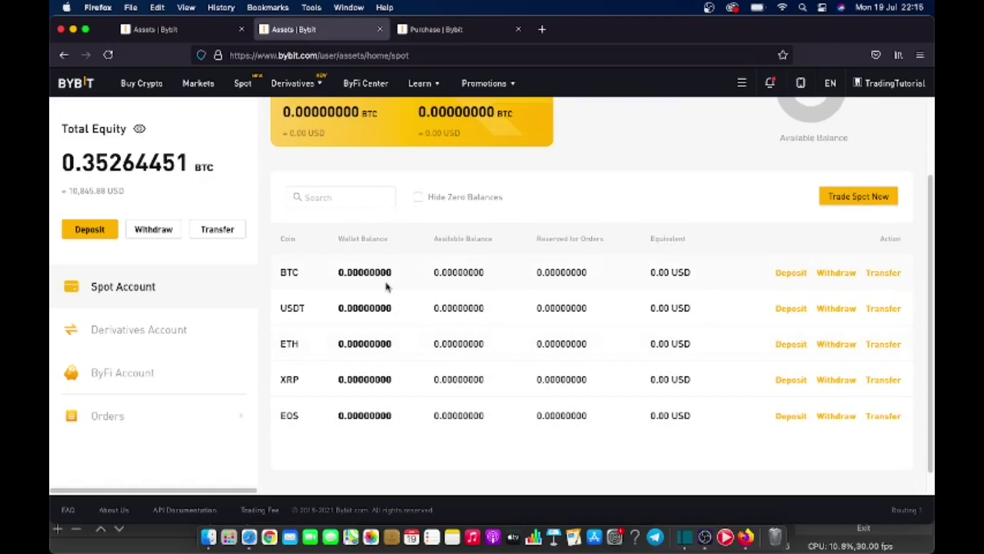
click(129, 88)
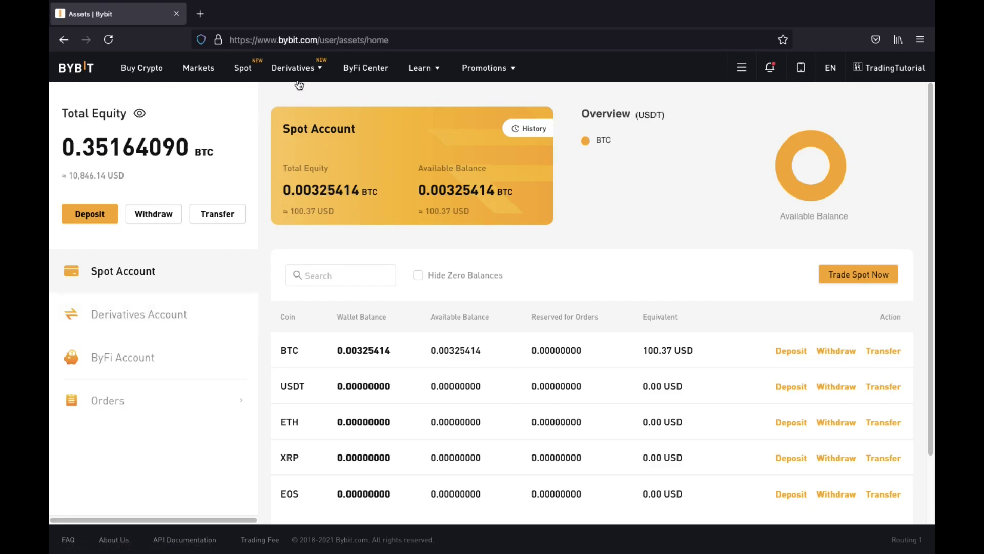
mouse_move(299, 78)
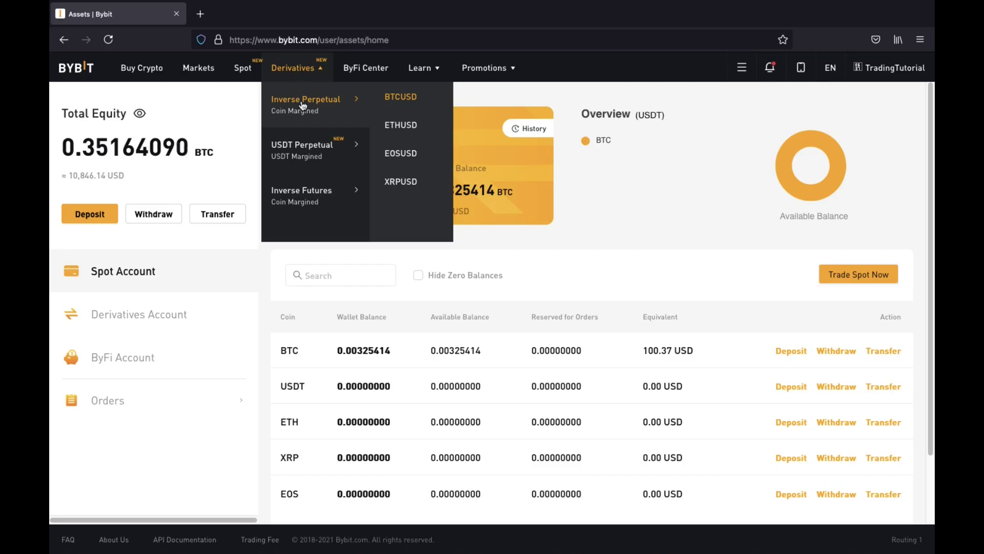
mouse_move(303, 144)
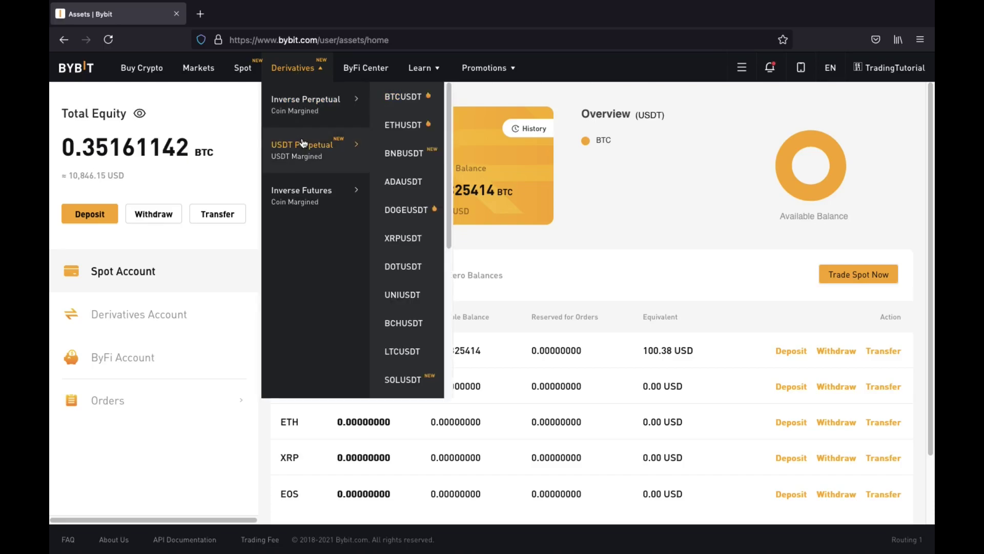
mouse_move(299, 125)
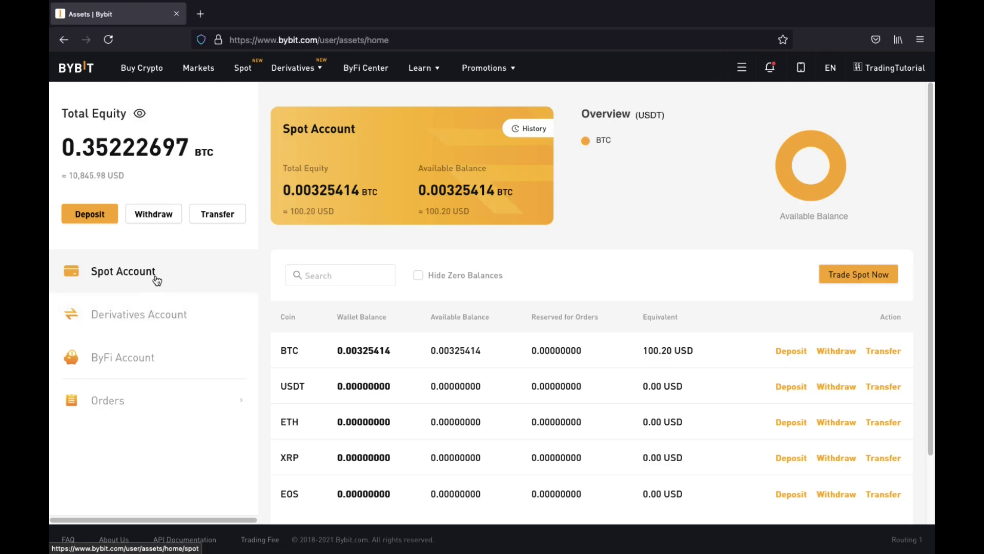
click(218, 214)
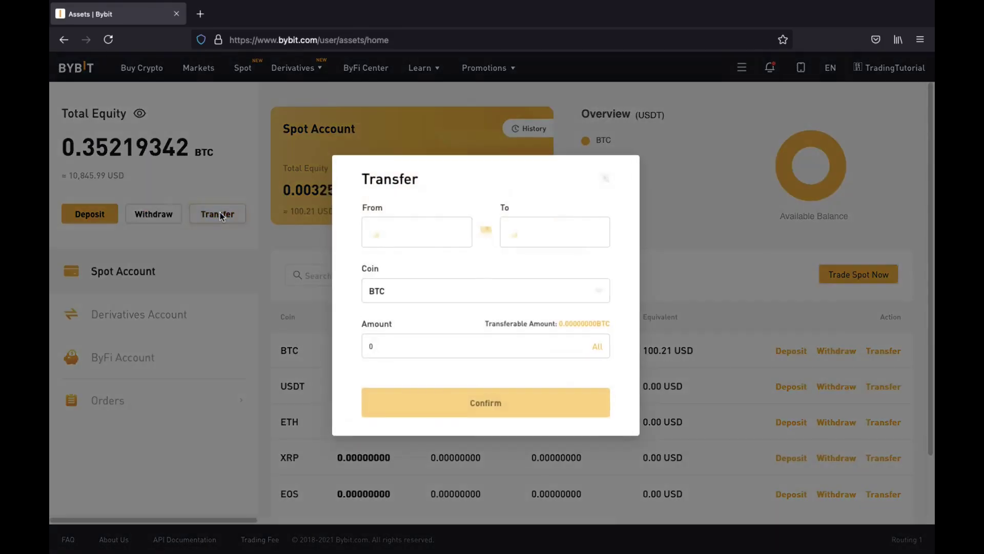
click(422, 236)
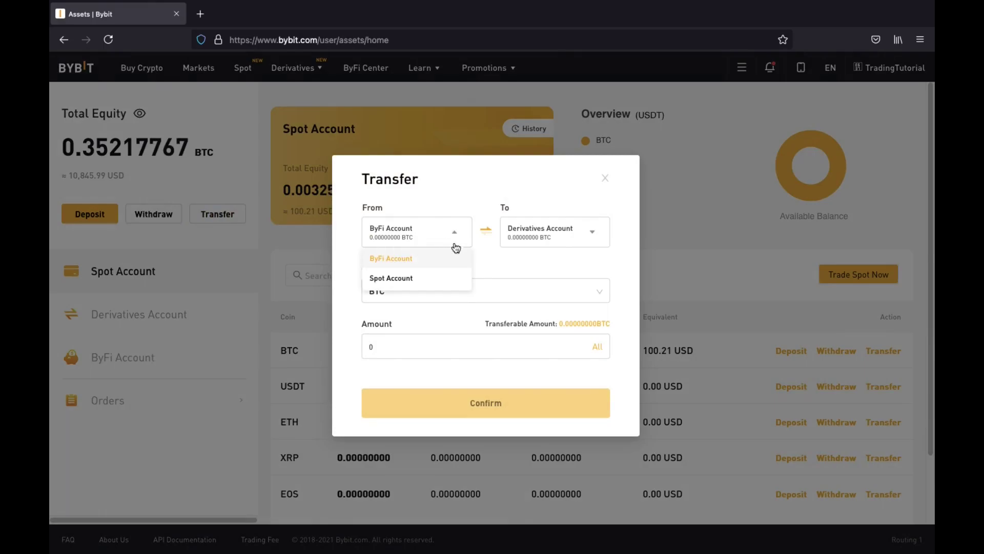
click(433, 275)
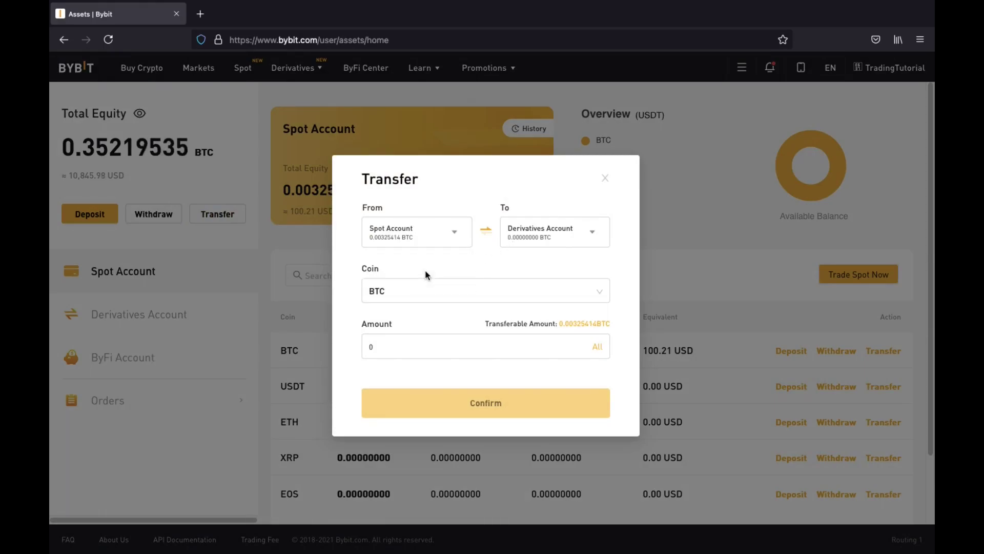
click(481, 231)
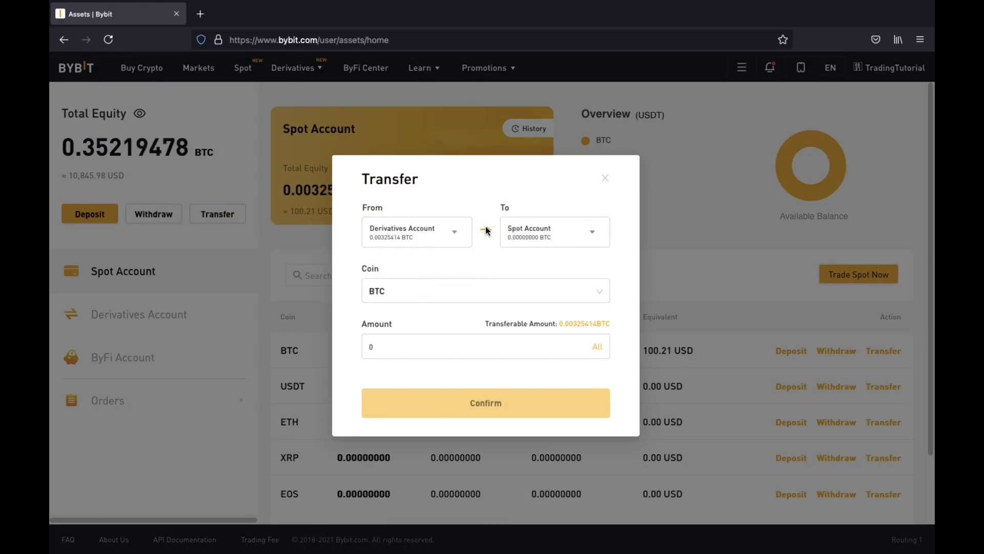
click(394, 277)
click(461, 255)
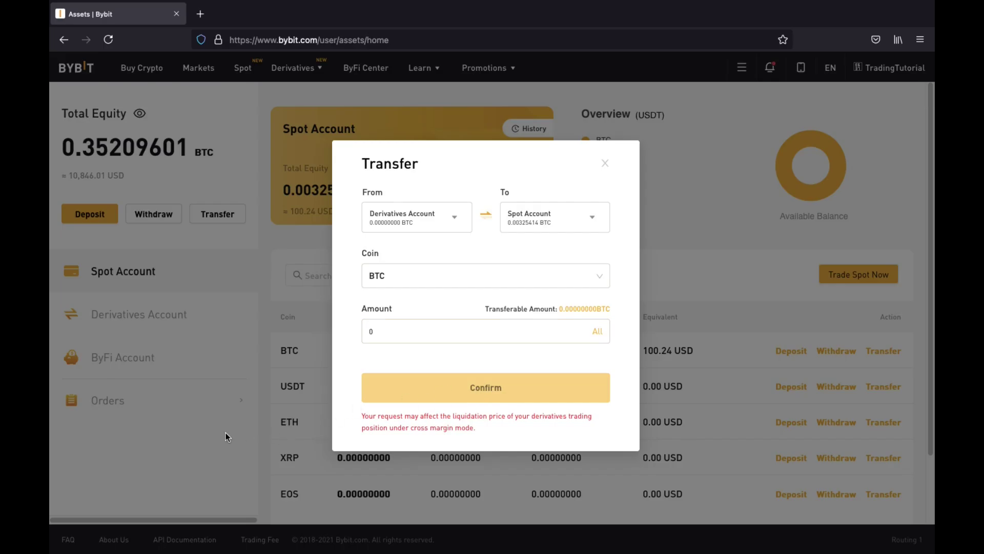
click(604, 164)
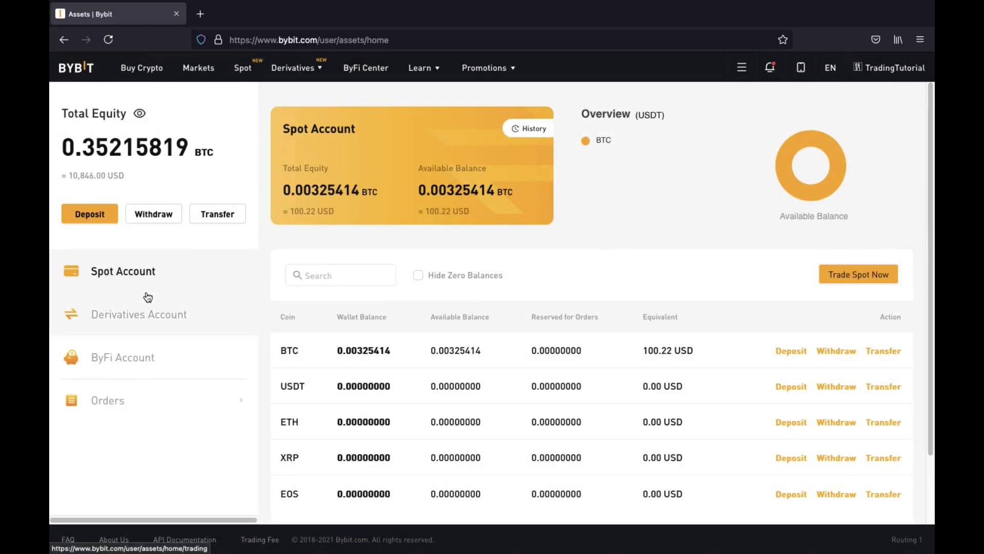
Open the exchange page for the derivatives account's USDT and choose BTC as the coin to receive.
click(106, 318)
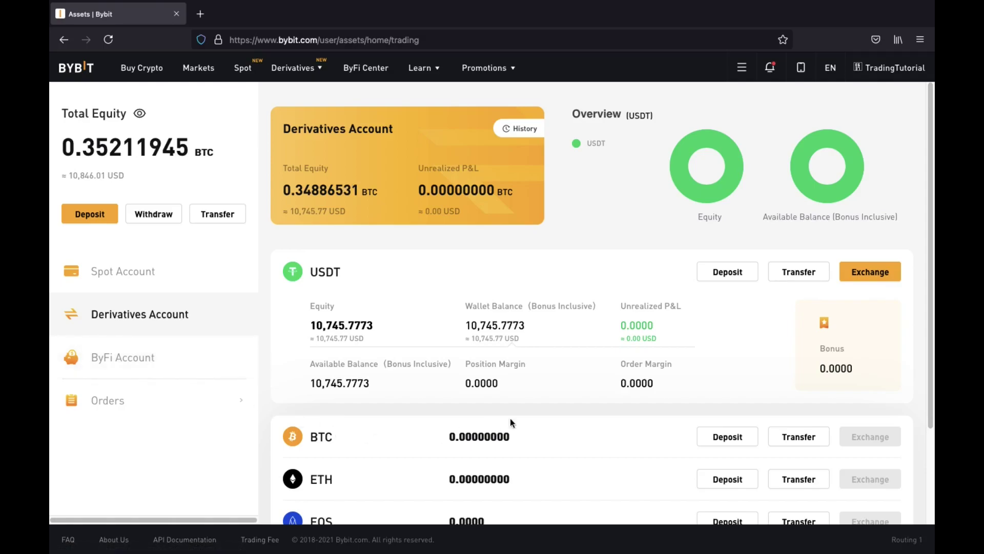
click(869, 279)
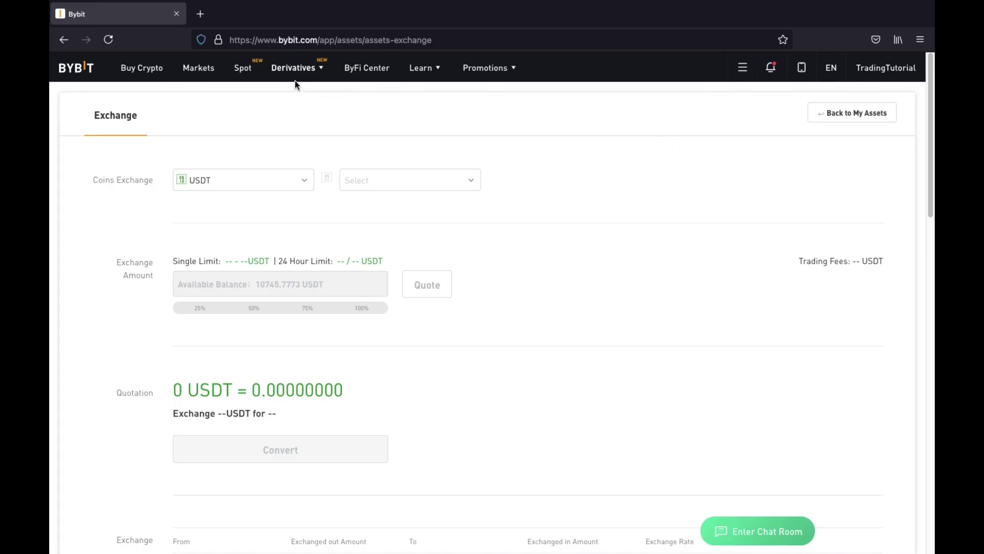
mouse_move(289, 73)
mouse_move(288, 150)
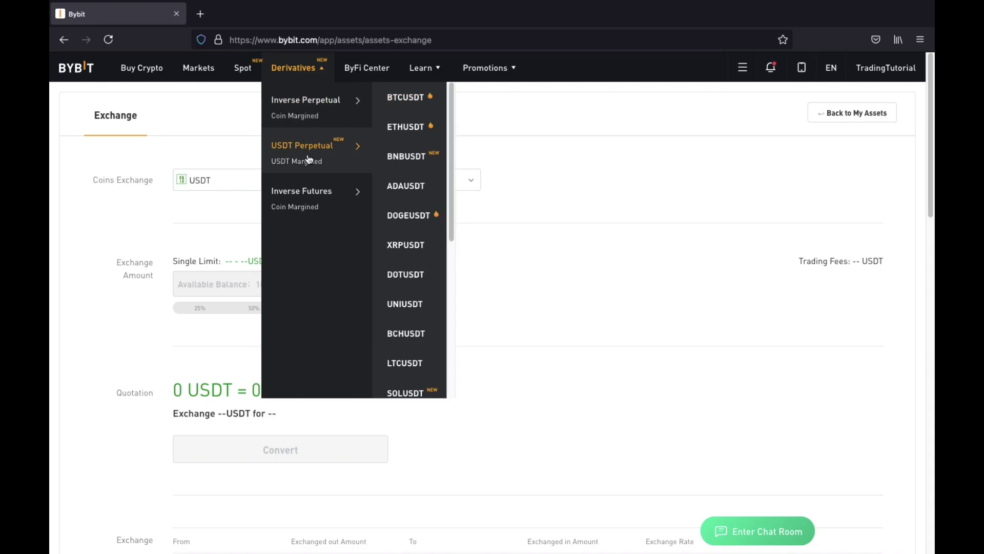
mouse_move(298, 120)
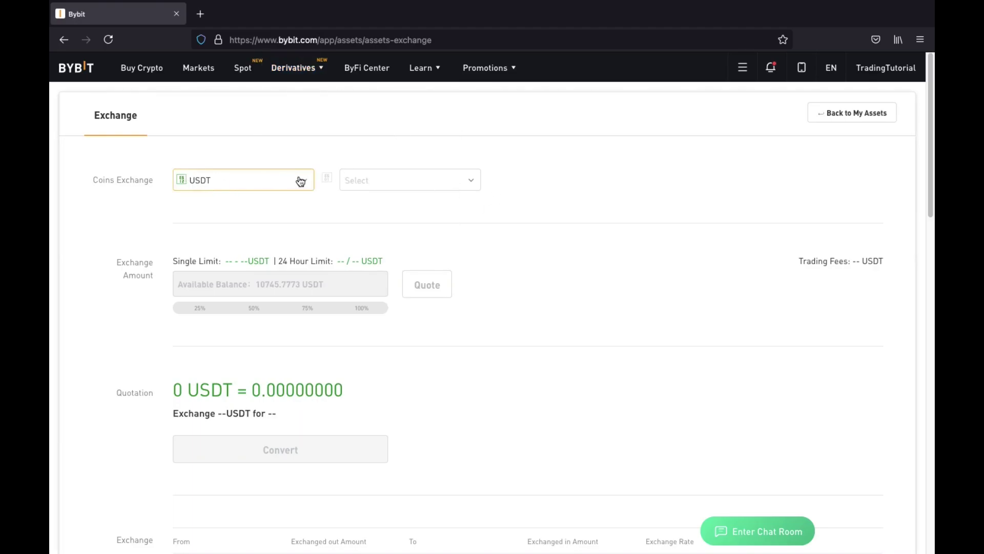
click(347, 186)
click(362, 206)
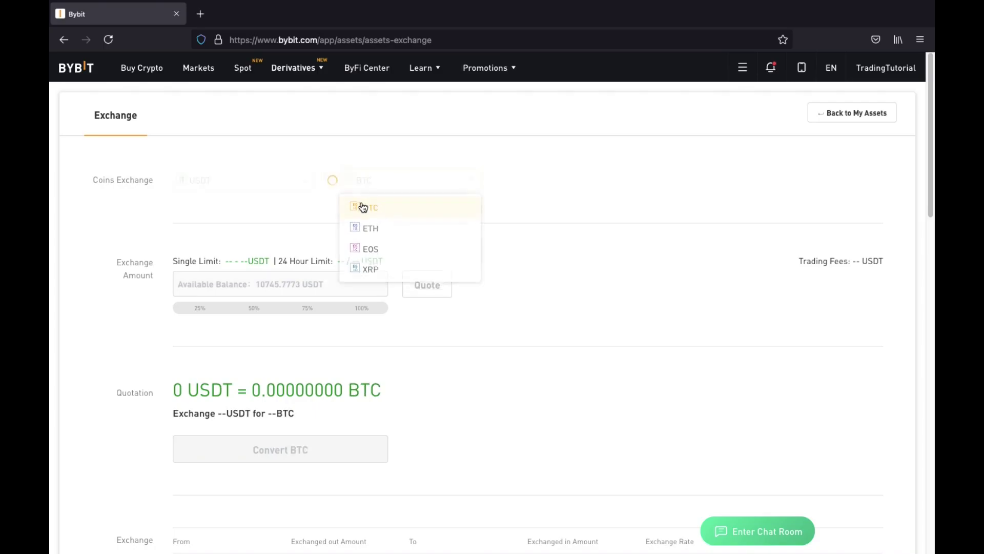
Request a quote for exchanging 100 USDT and confirm the conversion to BTC.
click(205, 284)
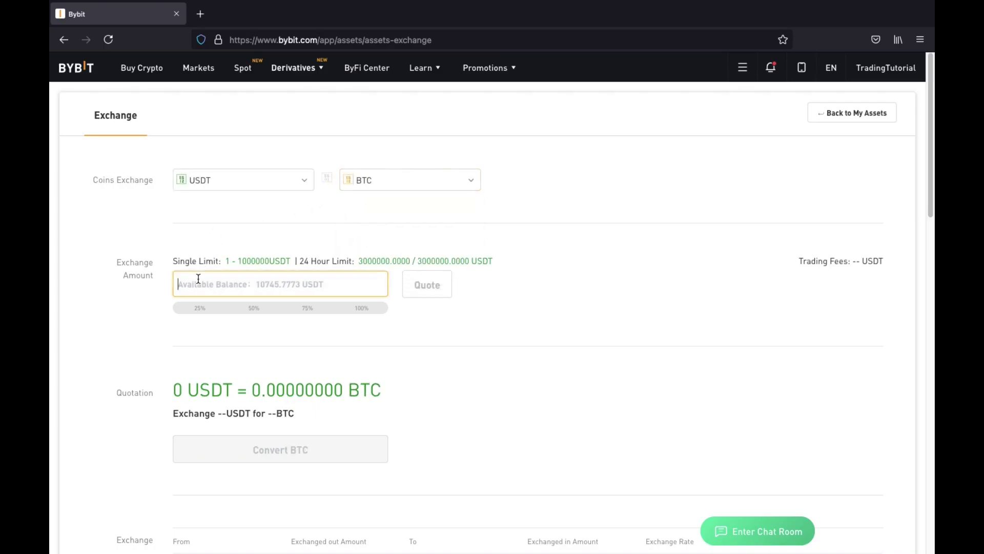
text(100)
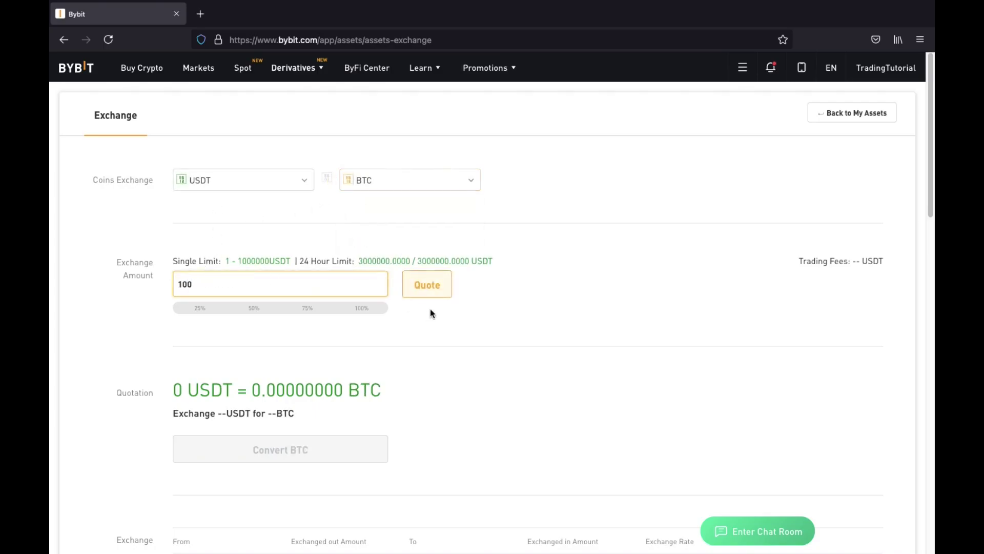
click(434, 283)
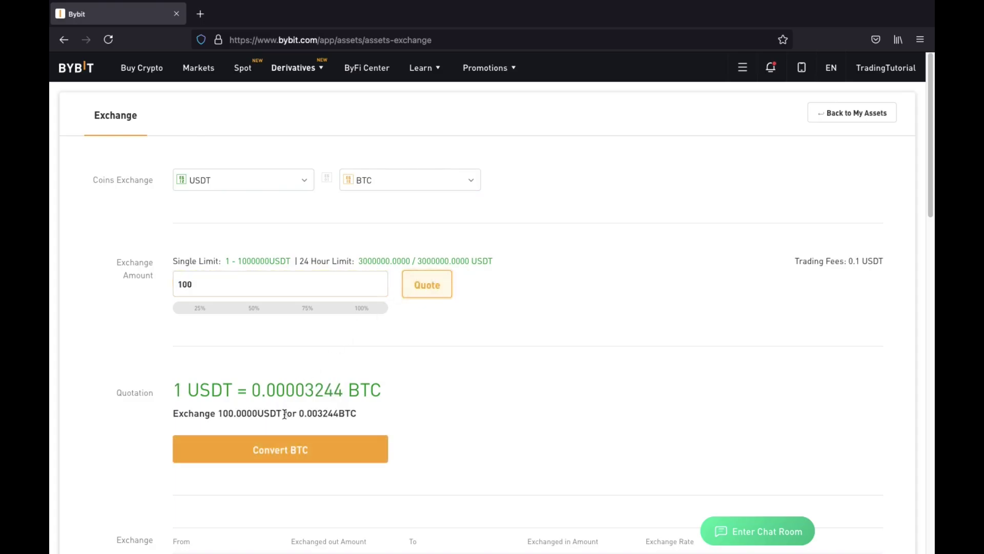
click(264, 454)
click(626, 252)
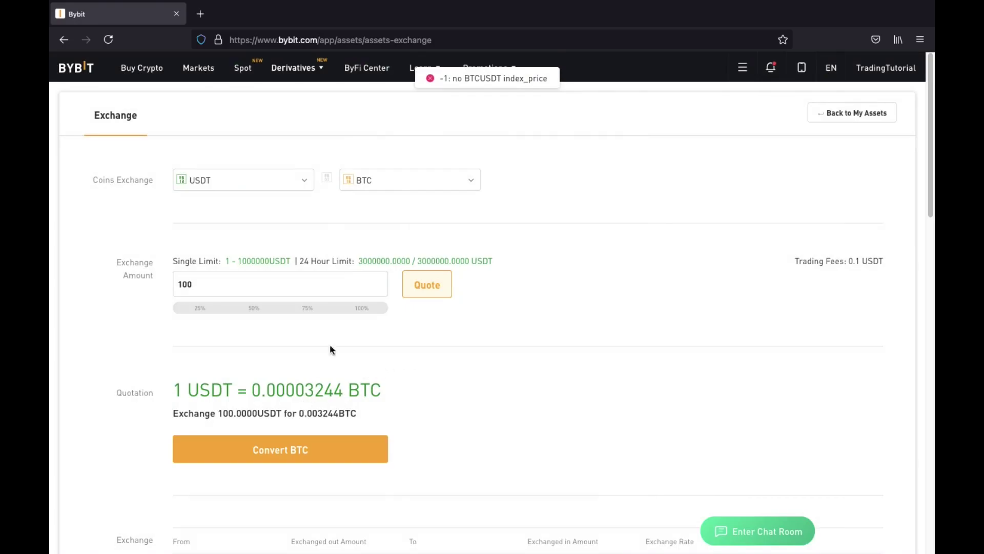
click(239, 459)
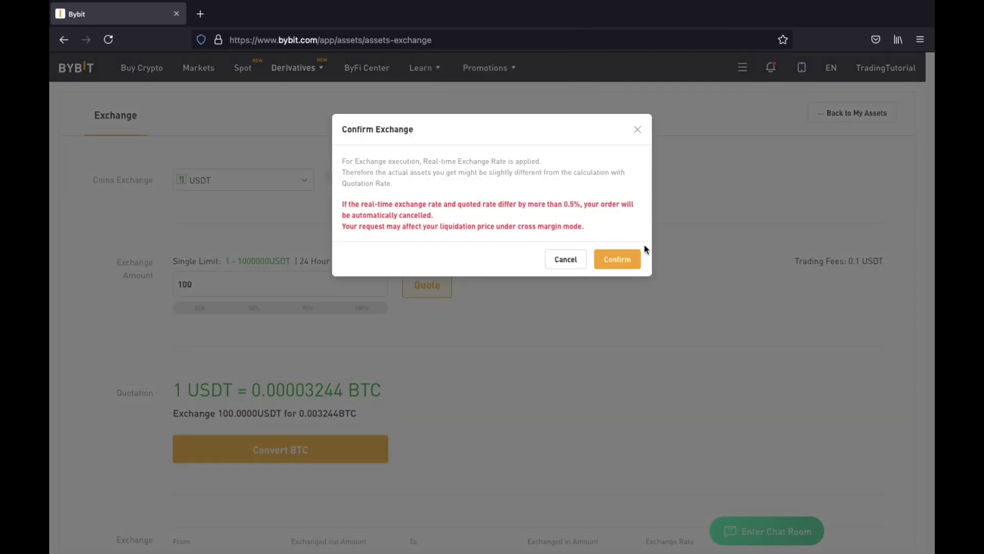
click(626, 255)
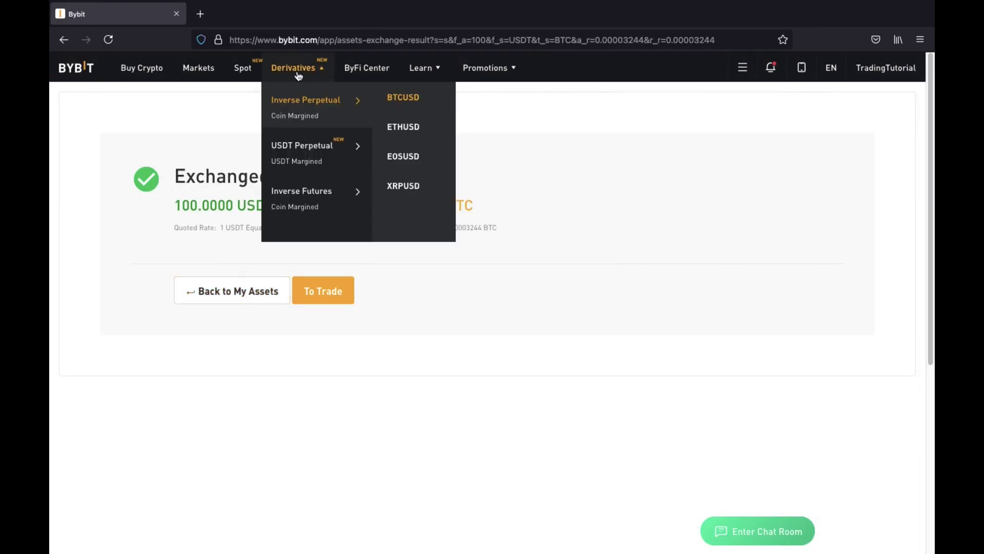
Open the BTCUSD inverse perpetual contract and confirm isolated margin mode with 10x leverage.
click(407, 103)
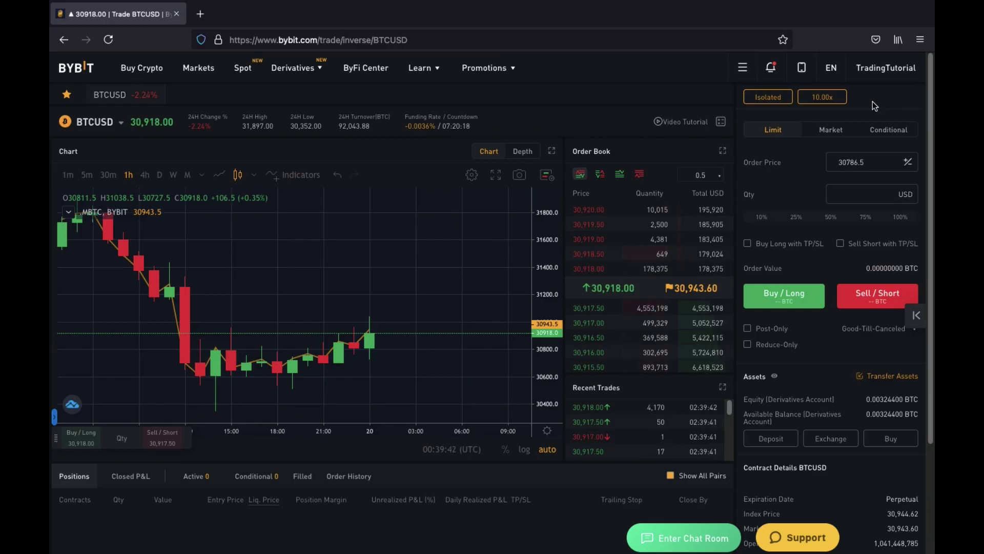
click(767, 98)
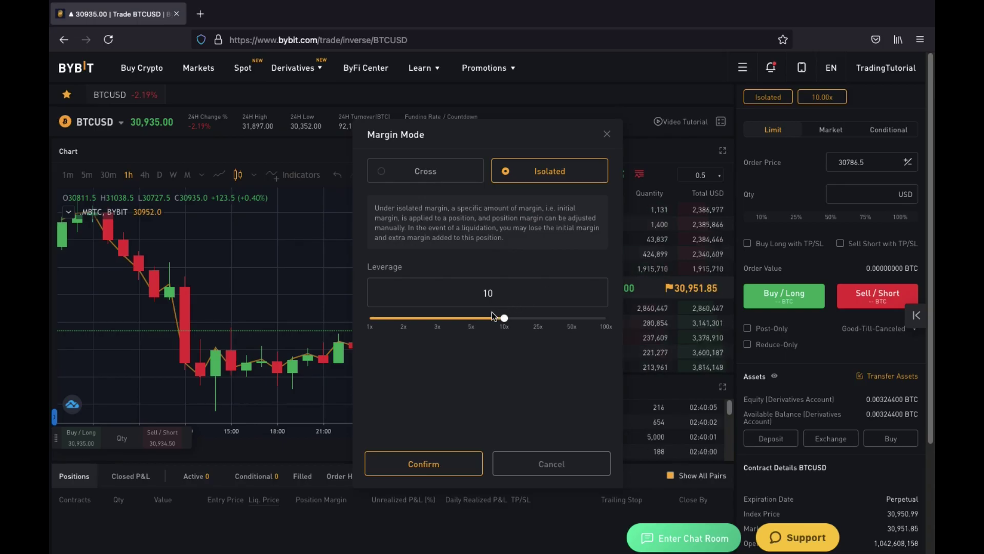
click(392, 462)
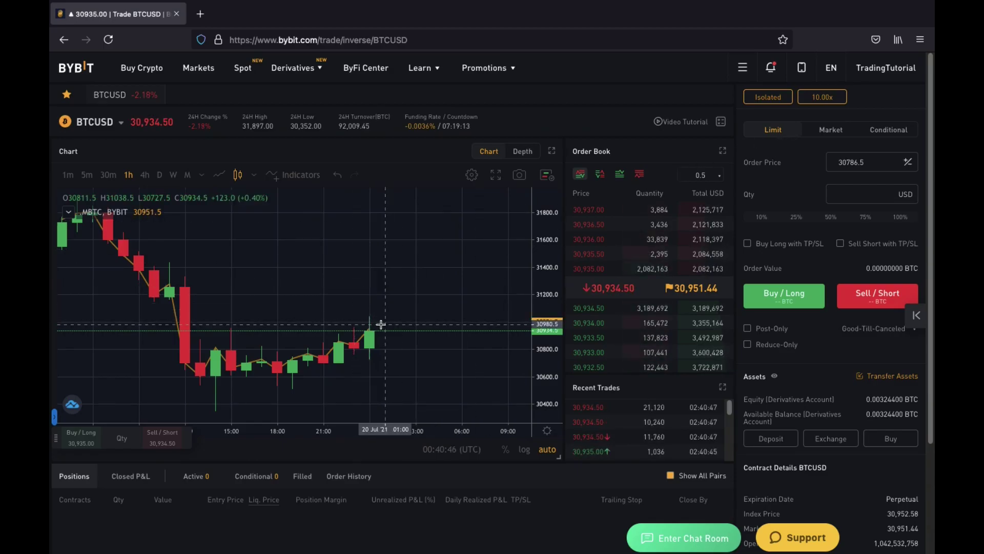
Set the limit order's price to 31800 and its quantity to 100% of the available balance.
scroll(382, 326, down, 5)
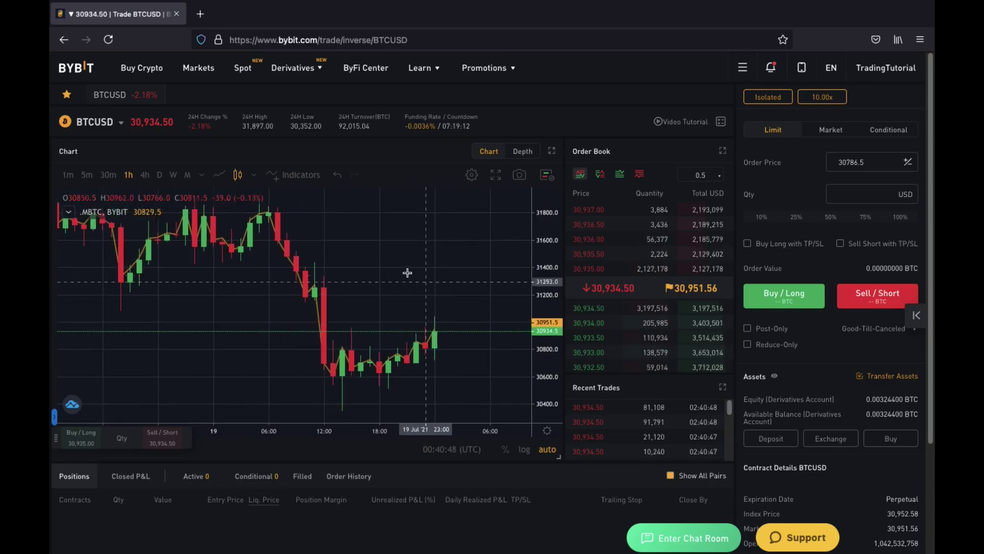
drag(552, 229, 541, 283)
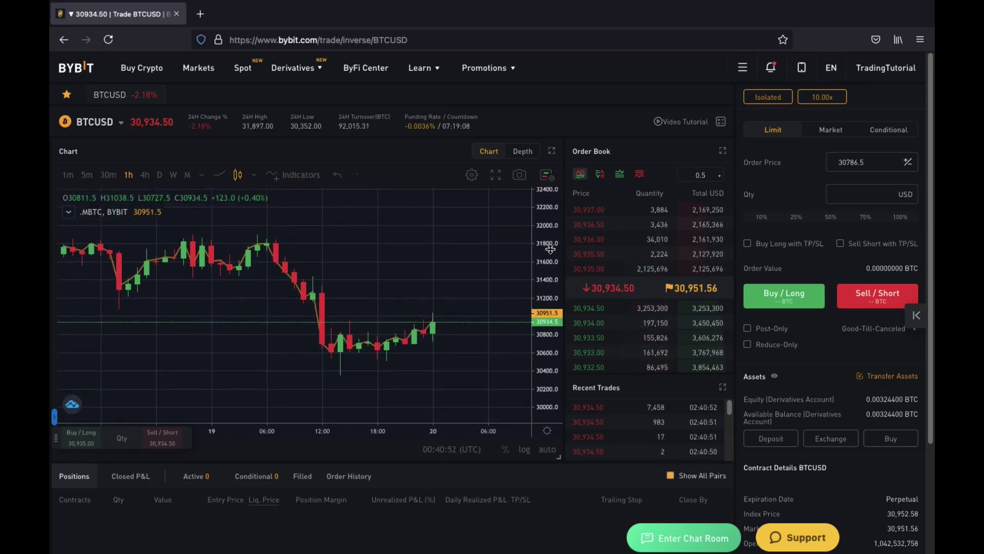
triple_click(874, 164)
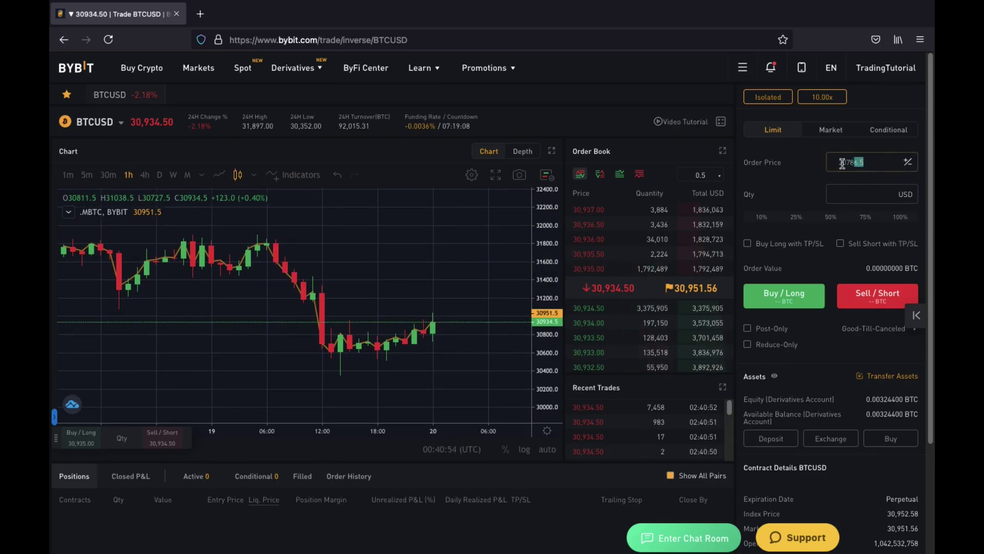
text(31800)
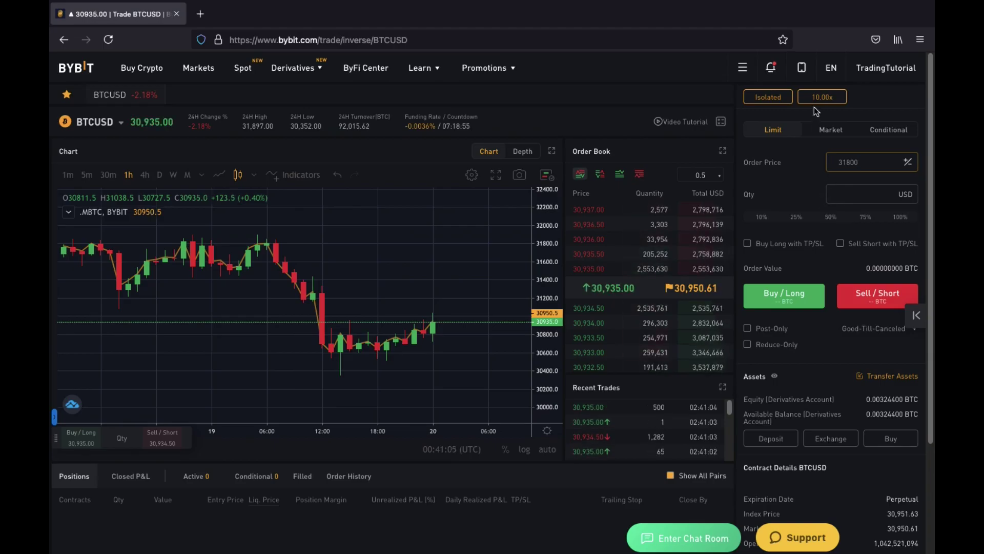
click(901, 218)
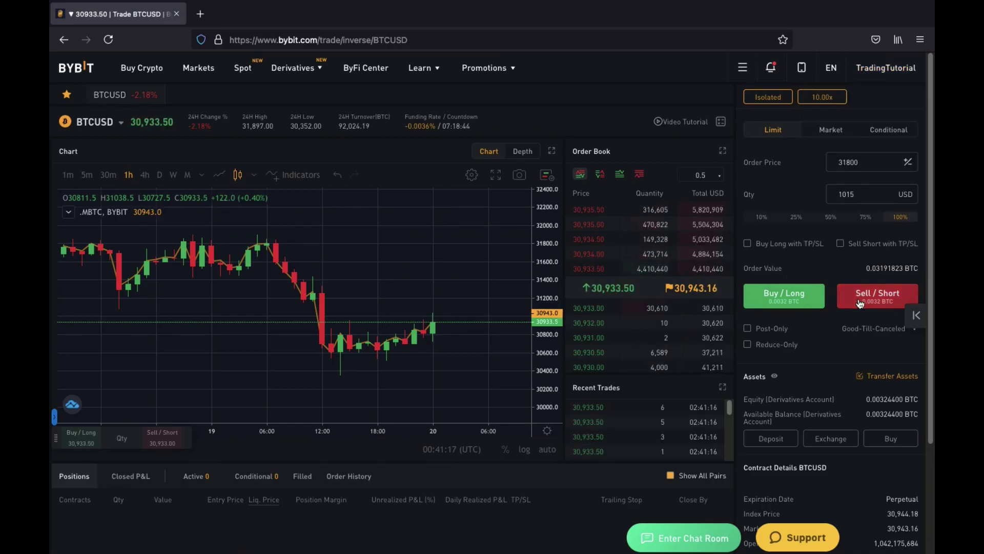
Attach a take profit of 30000 and a stop loss of 32599 to the short limit order.
click(841, 244)
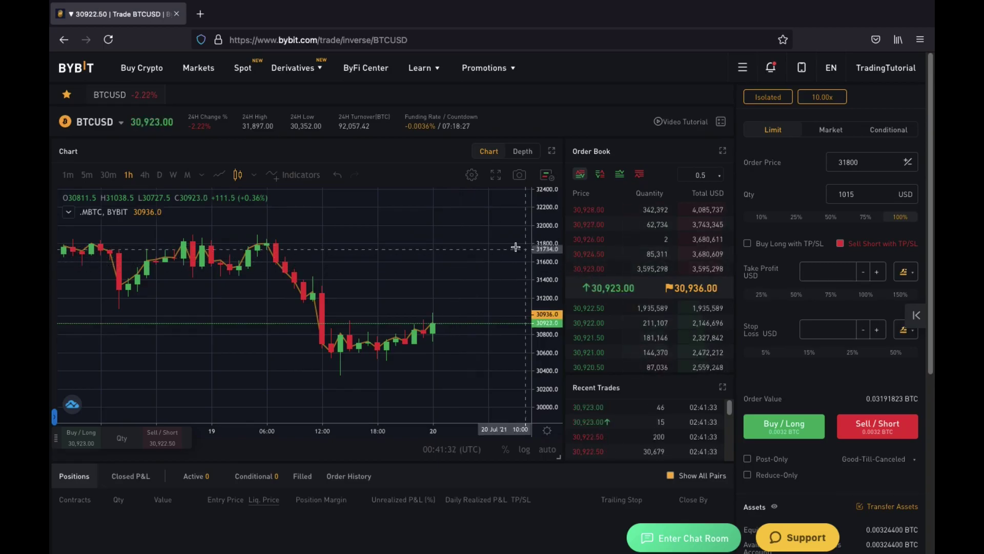
click(814, 271)
text(30000)
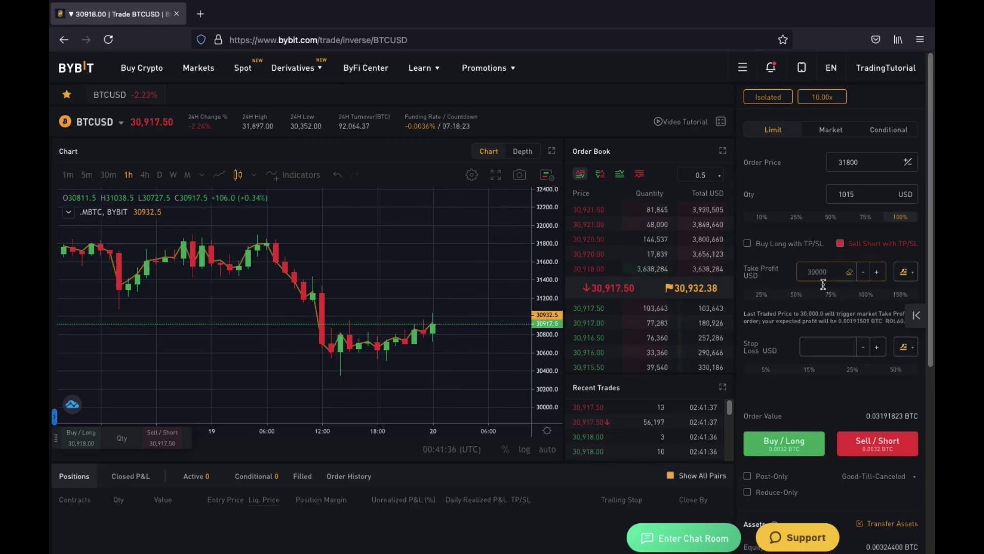
click(814, 349)
text(32599)
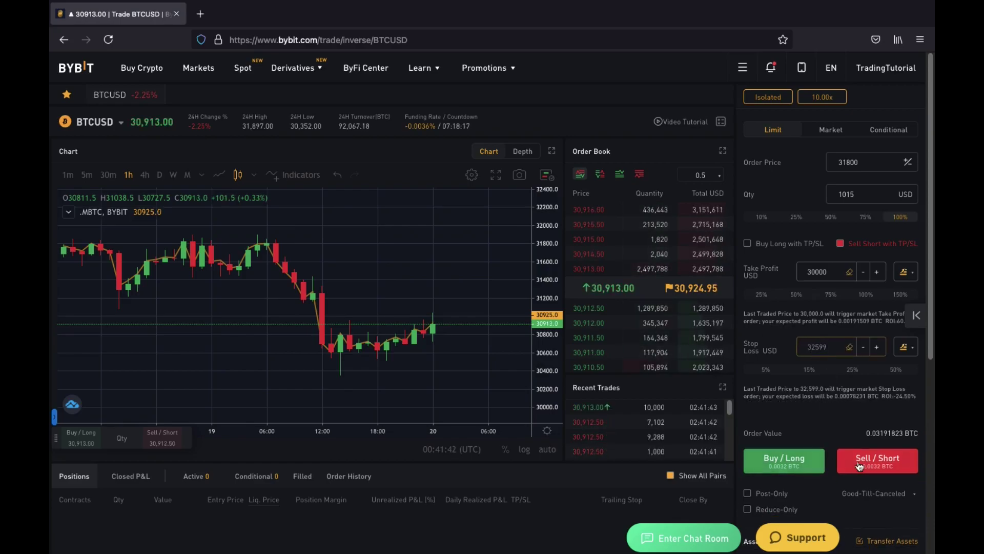
Submit the BTCUSD limit order as a short and confirm it.
click(866, 465)
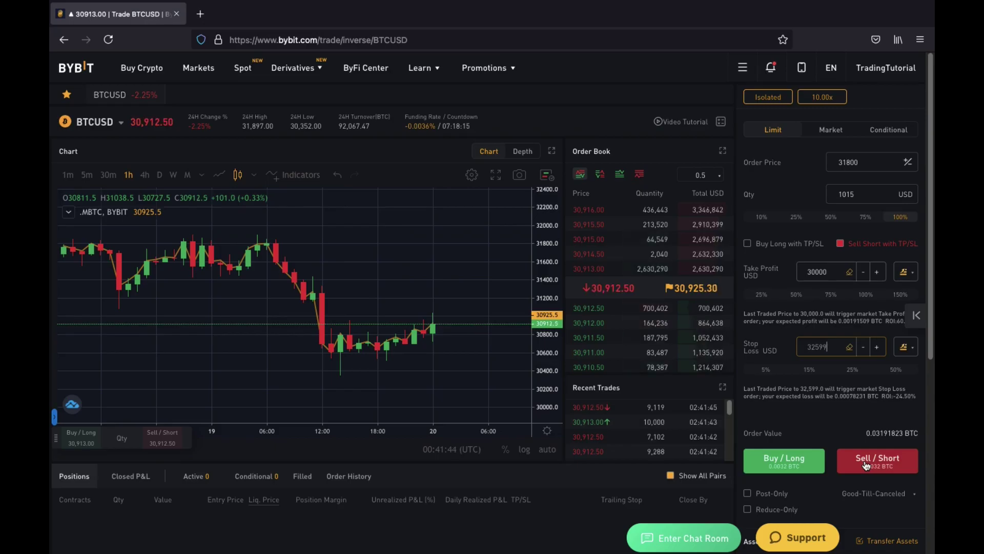
drag(902, 396, 894, 396)
click(873, 321)
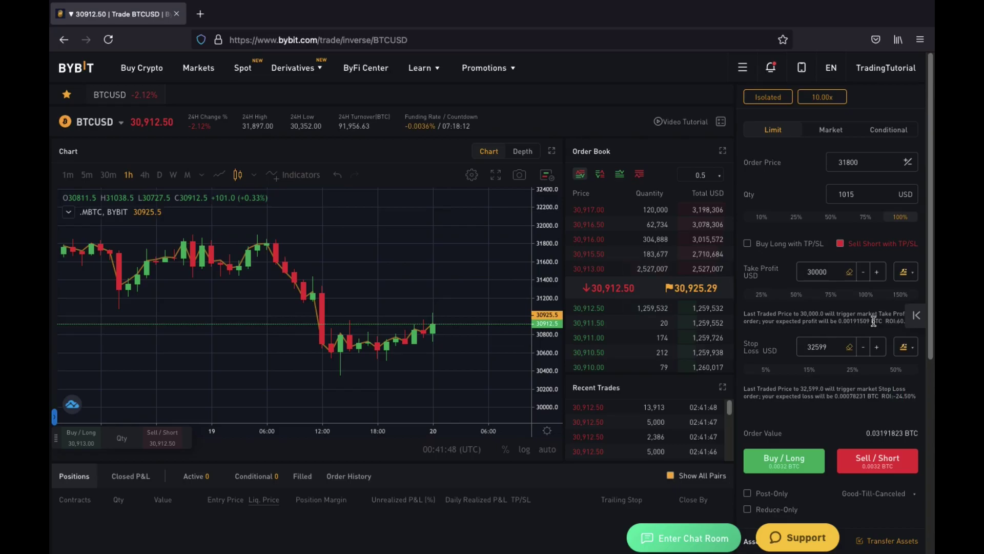
click(869, 463)
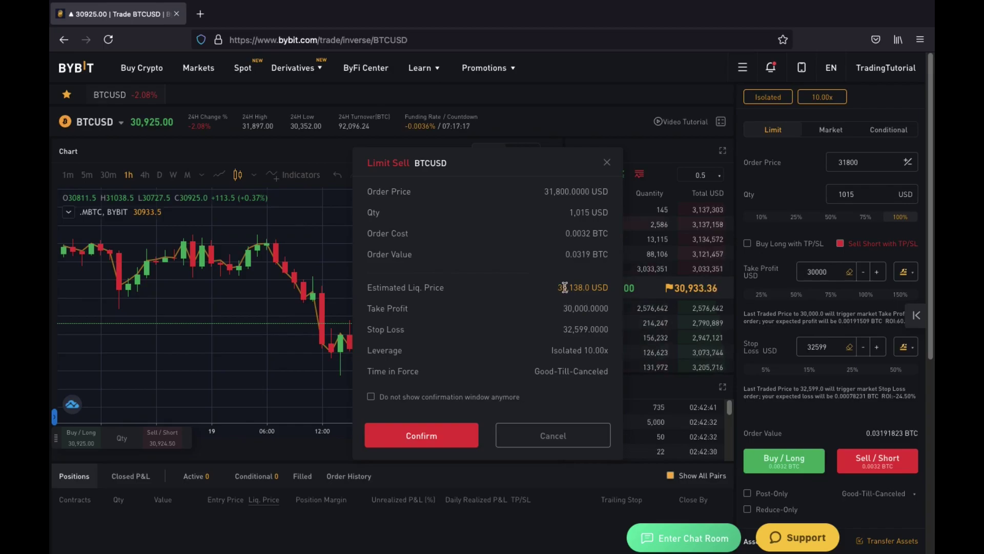
click(412, 433)
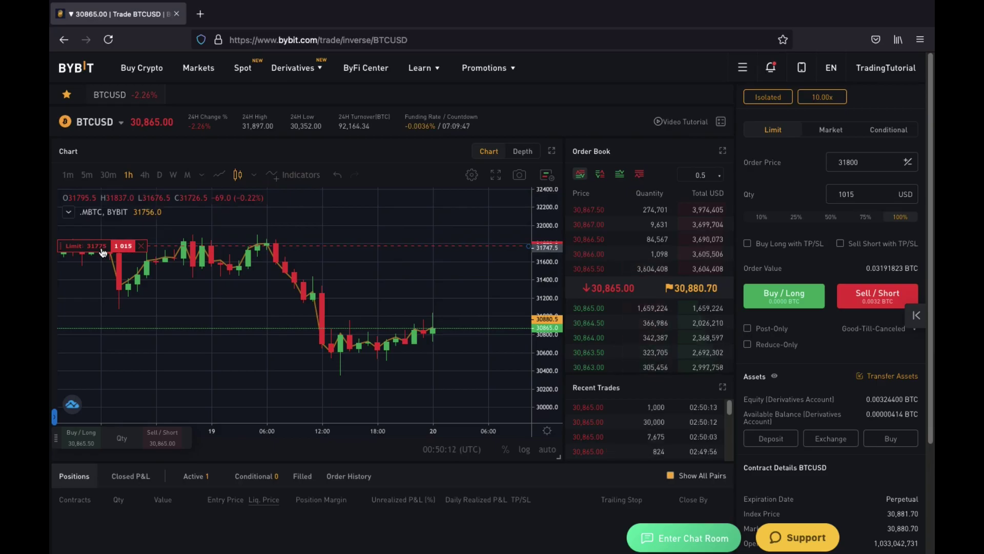
Move the short order's limit price to 31822 on the chart and open the list of active orders.
drag(102, 249, 101, 242)
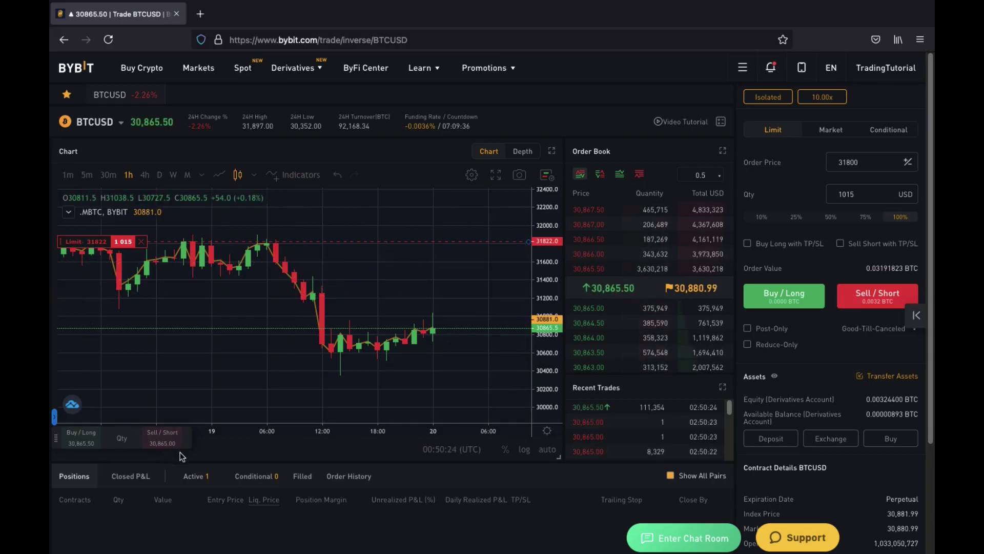
click(192, 472)
scroll(81, 513, down, 3)
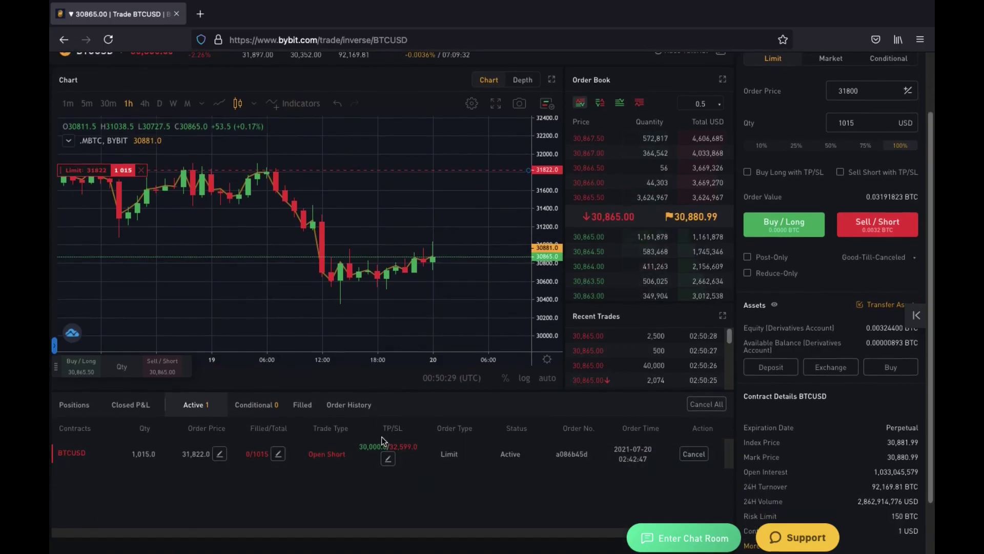
Check the active short order's take profit and stop loss settings, and cancel the order.
click(388, 459)
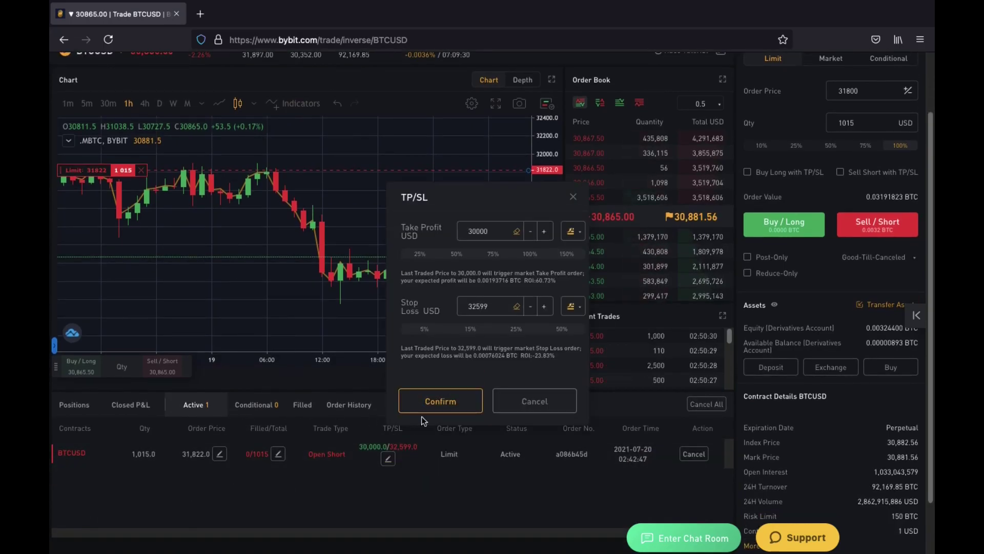
click(515, 408)
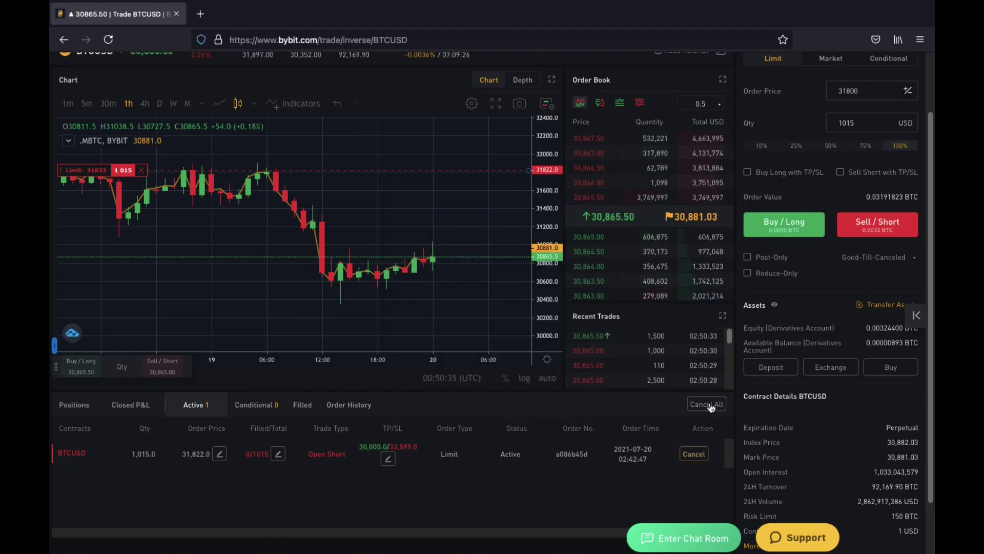
click(695, 454)
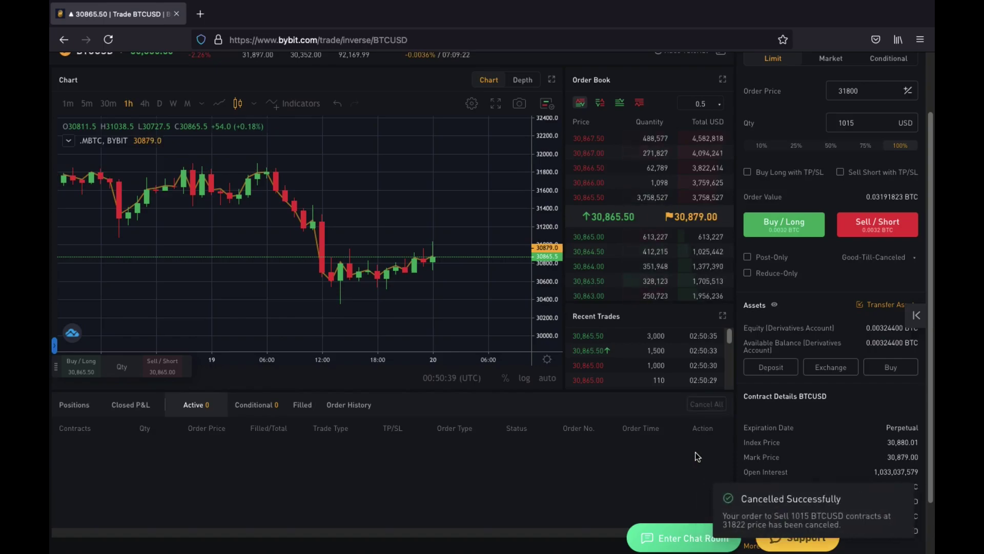
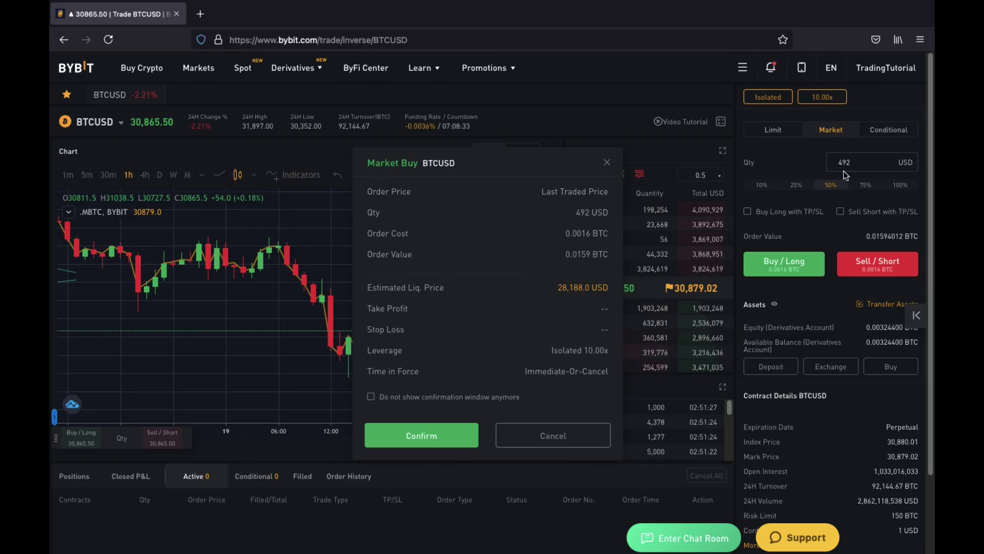
Confirm the BTCUSD market buy of 492 USD and review the long position's details in the open positions.
click(415, 438)
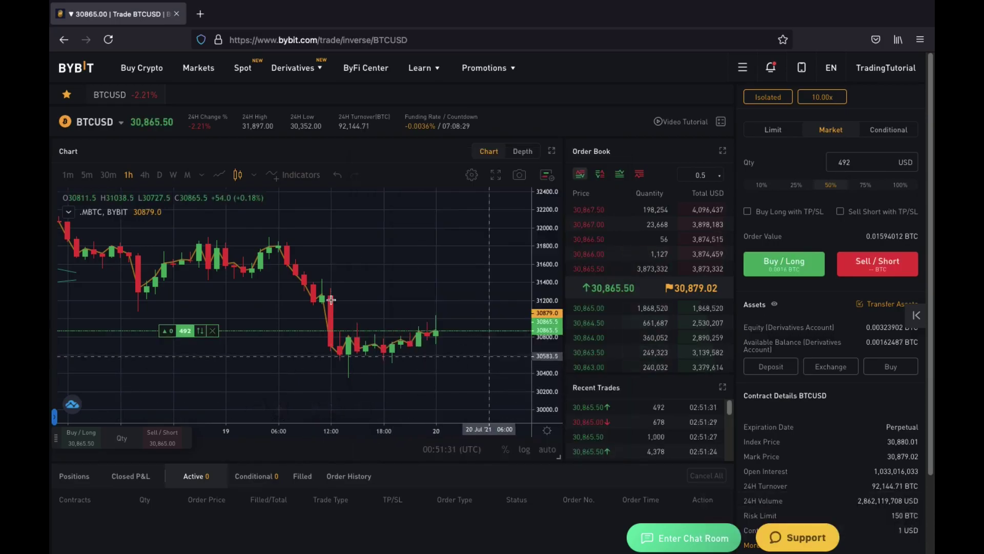
scroll(120, 415, down, 3)
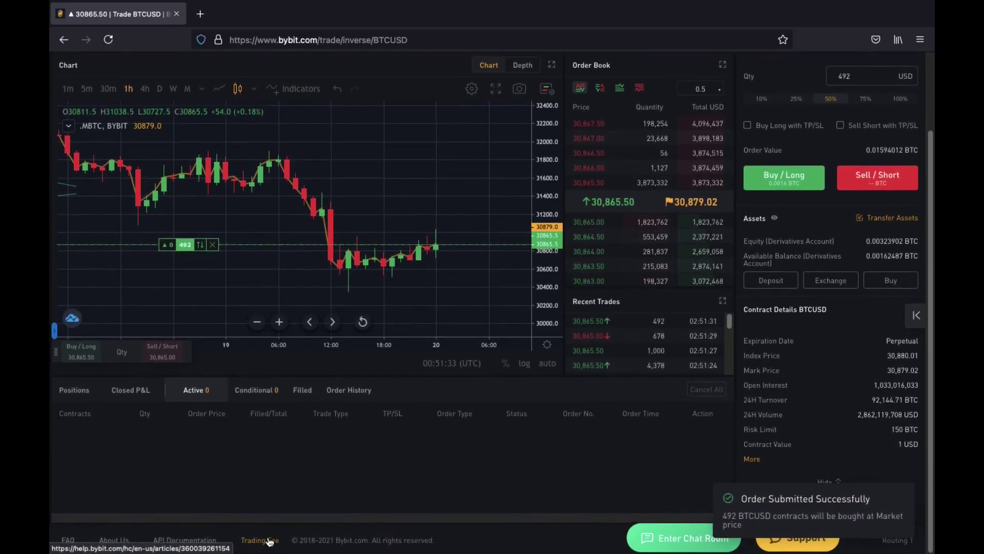
click(75, 391)
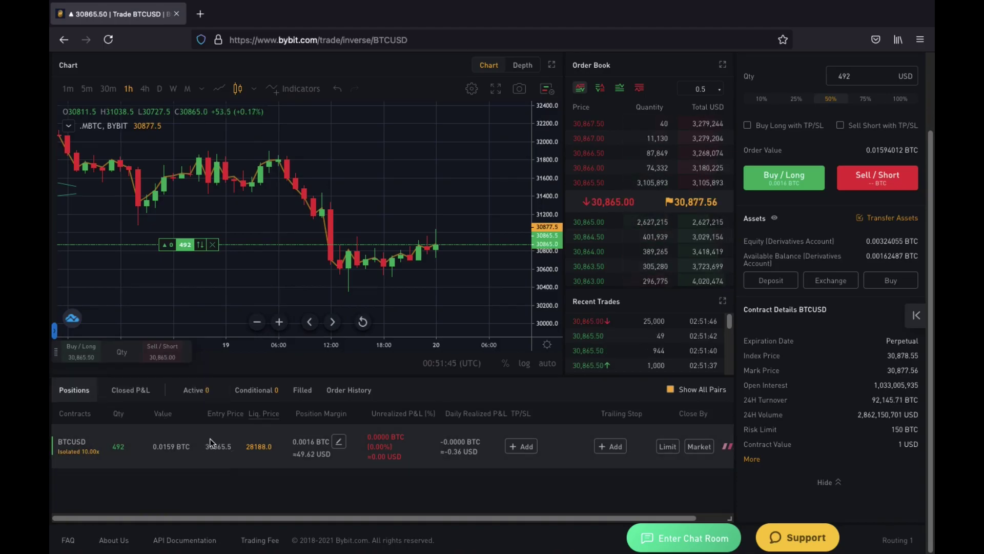
mouse_move(260, 420)
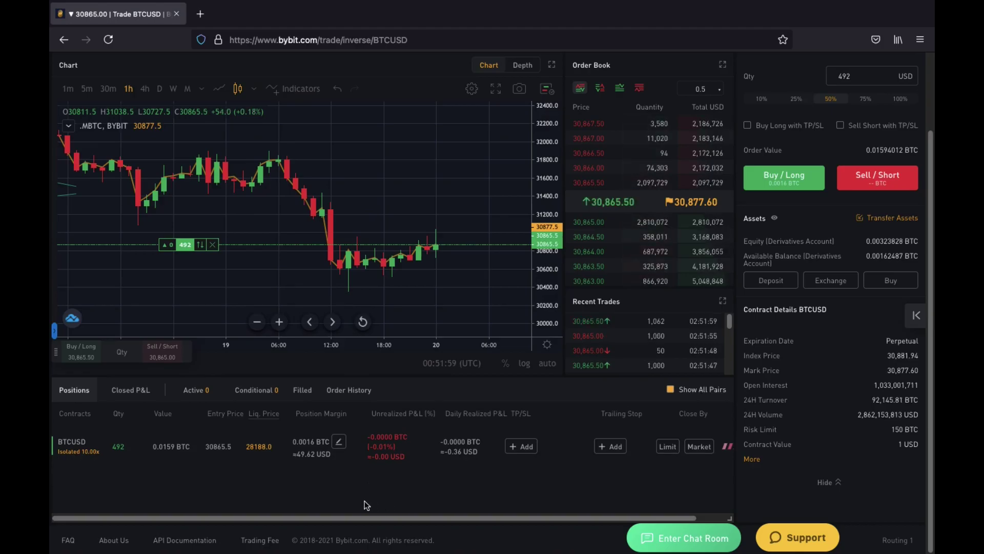
mouse_move(387, 410)
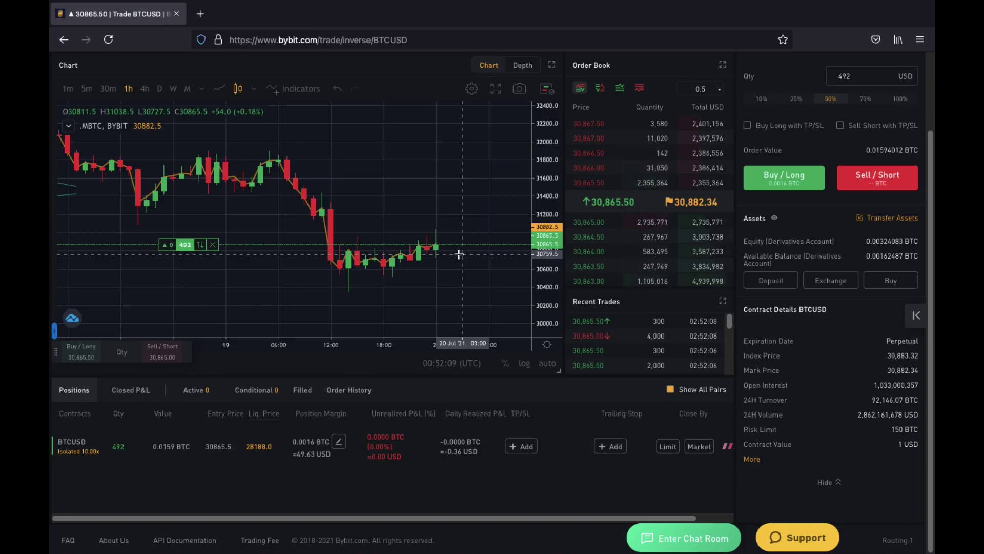
mouse_move(469, 419)
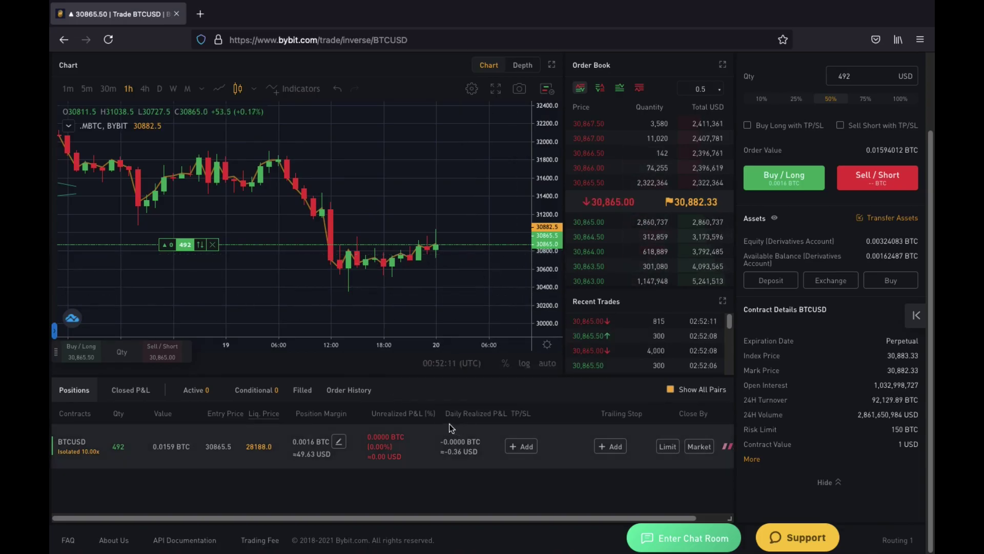
mouse_move(395, 439)
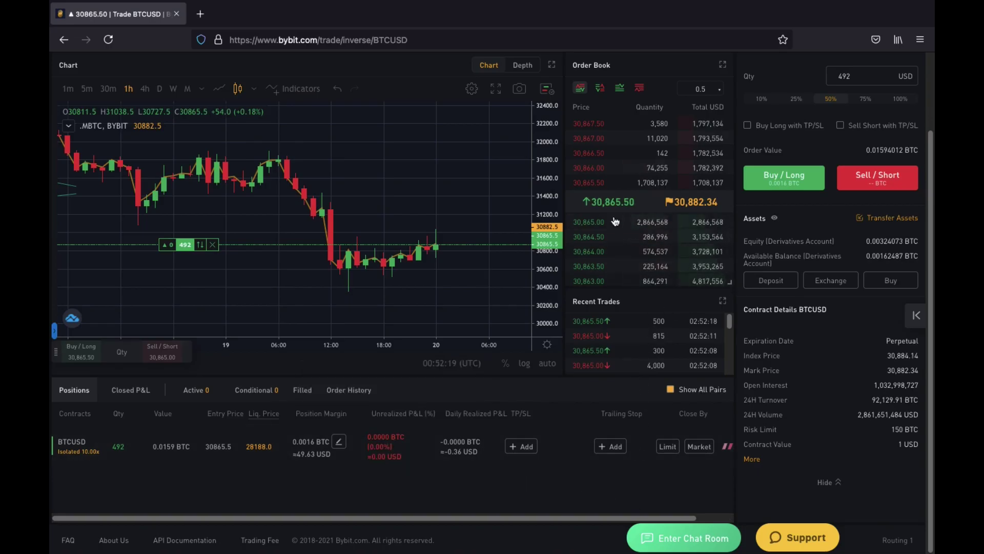
mouse_move(686, 205)
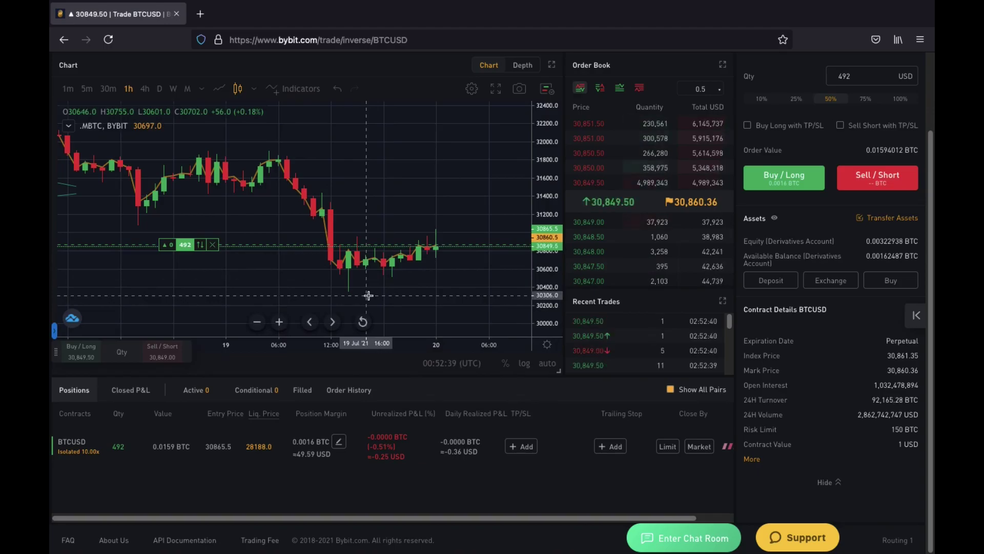
Add a 25% take profit at 31657 and a 15% stop loss at 30409.5 to the long position.
click(525, 448)
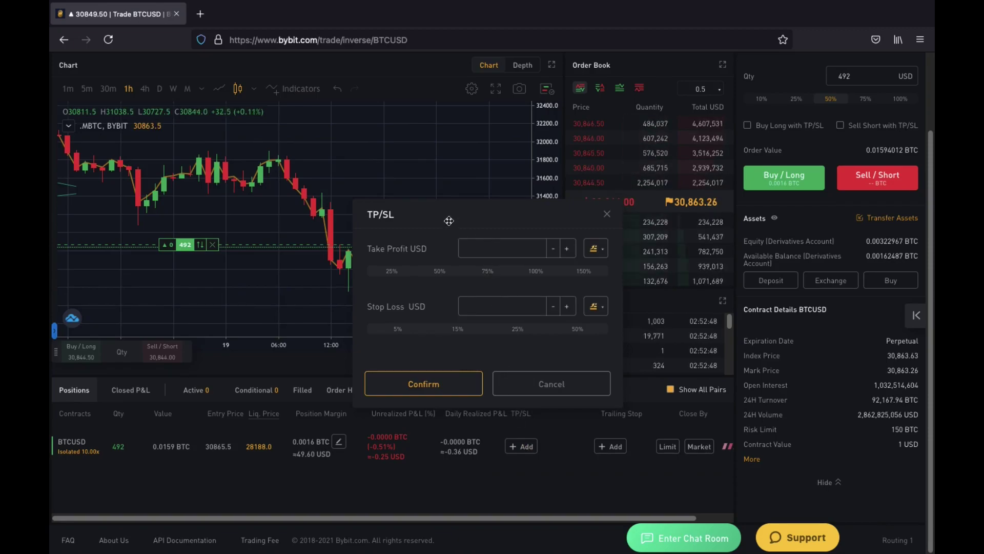
drag(439, 213, 525, 270)
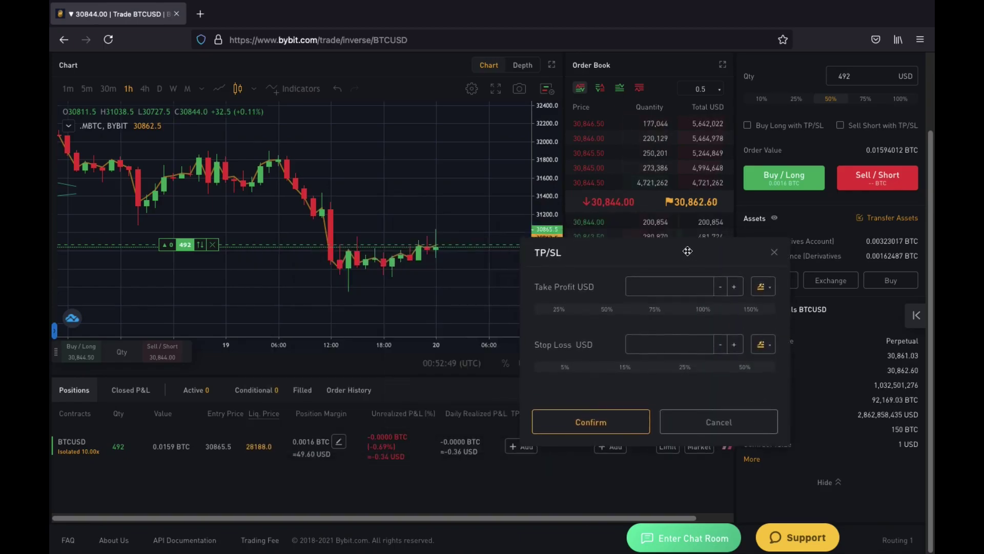
click(558, 308)
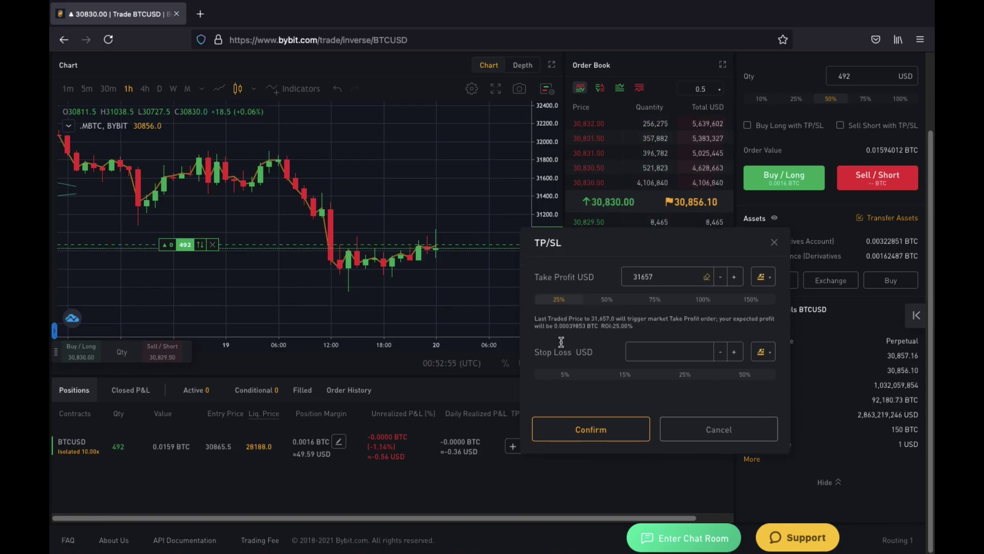
click(621, 379)
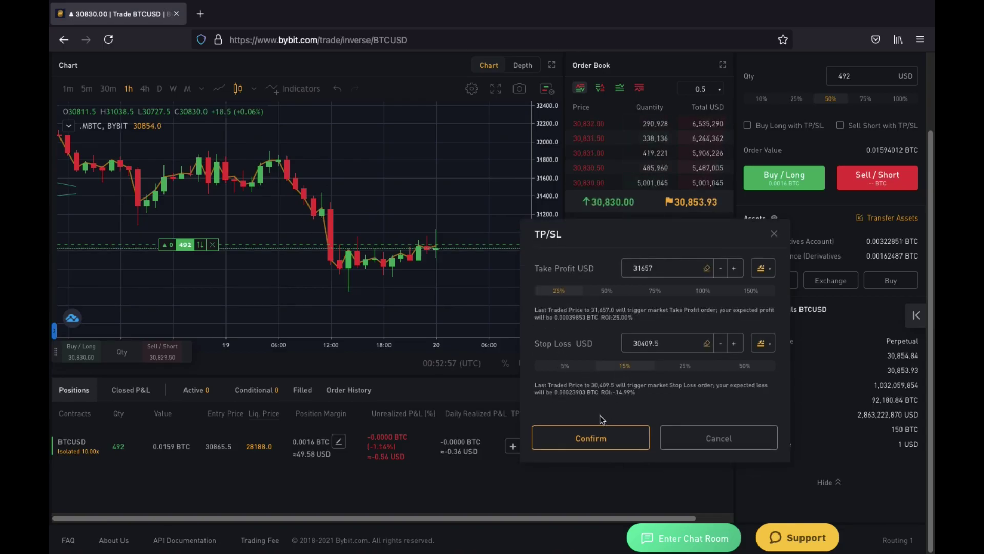
click(599, 437)
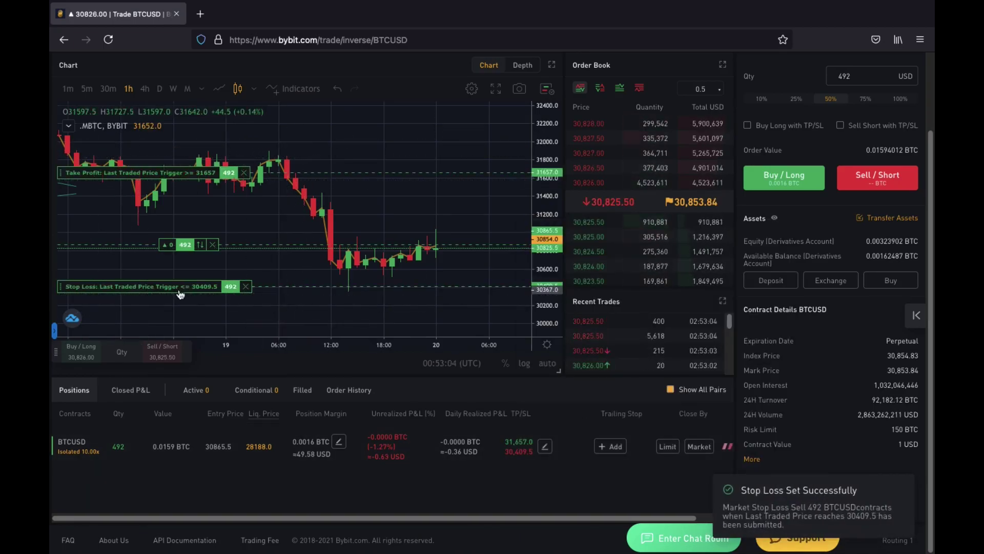
Move the long position's stop loss to 30495.5 and its take profit to 31132 on the chart.
mouse_move(180, 293)
mouse_down()
mouse_move(182, 271)
mouse_move(172, 279)
mouse_up()
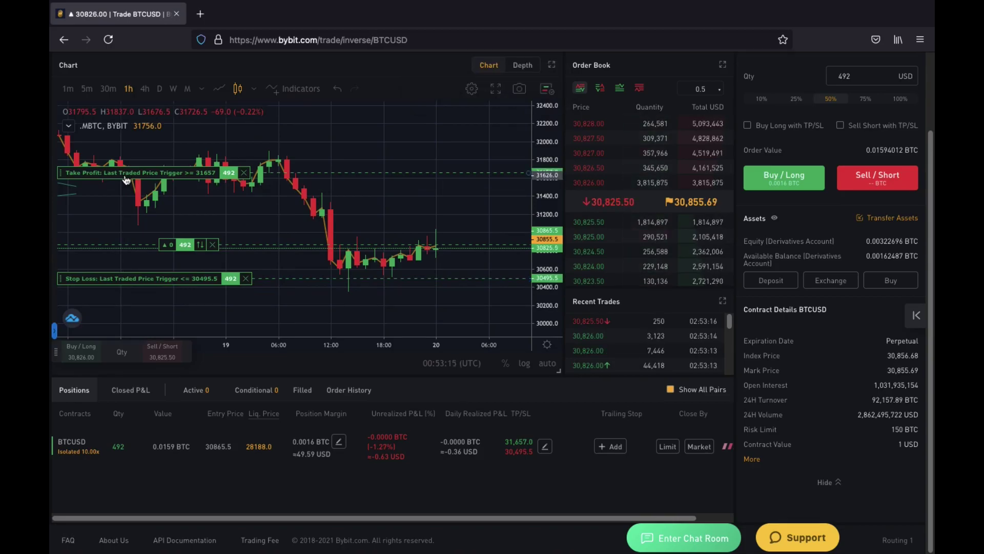
drag(126, 177, 136, 221)
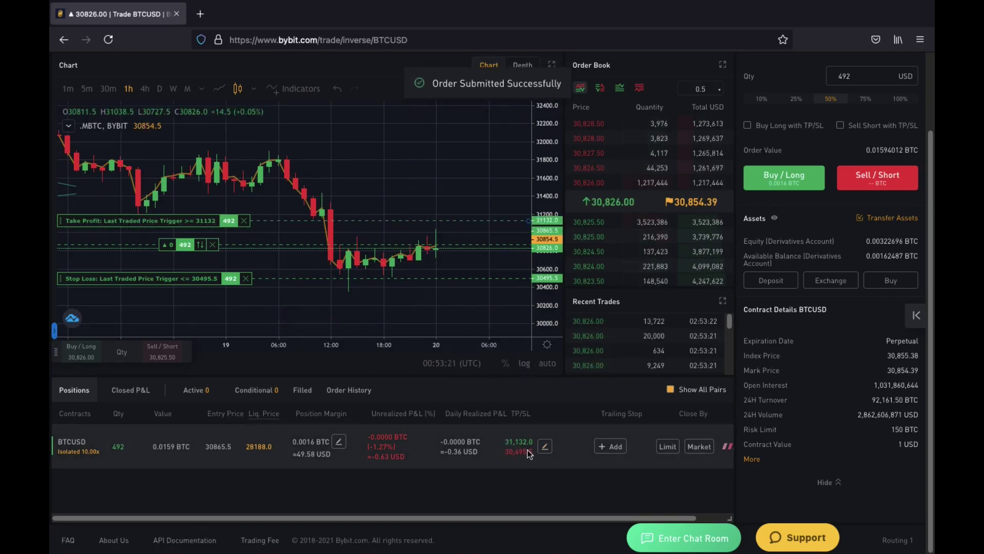
click(616, 450)
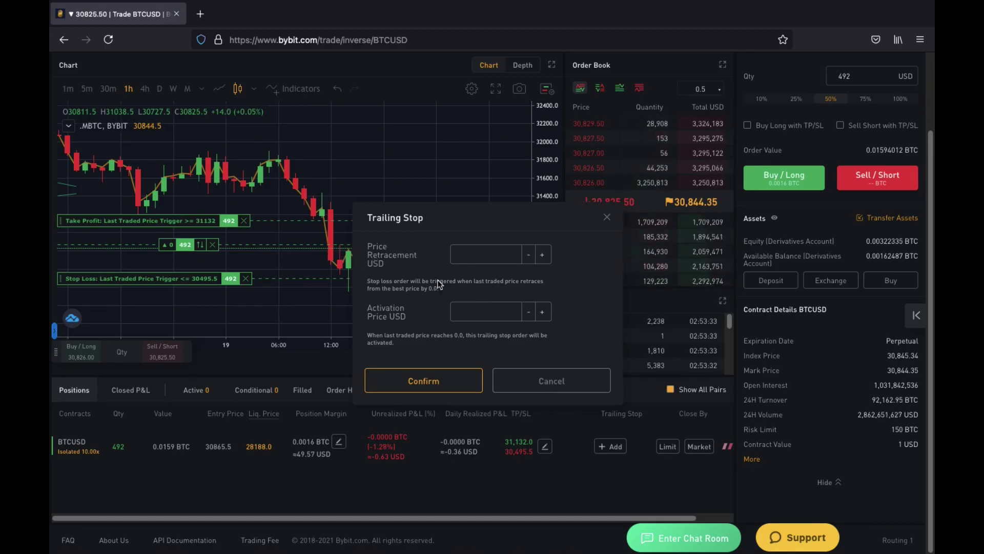
drag(408, 217, 388, 293)
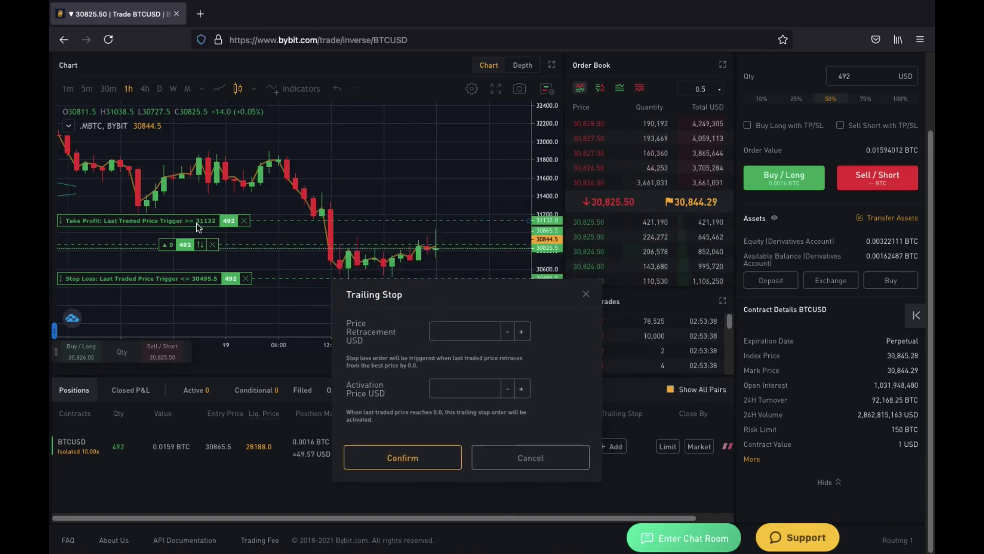
click(586, 294)
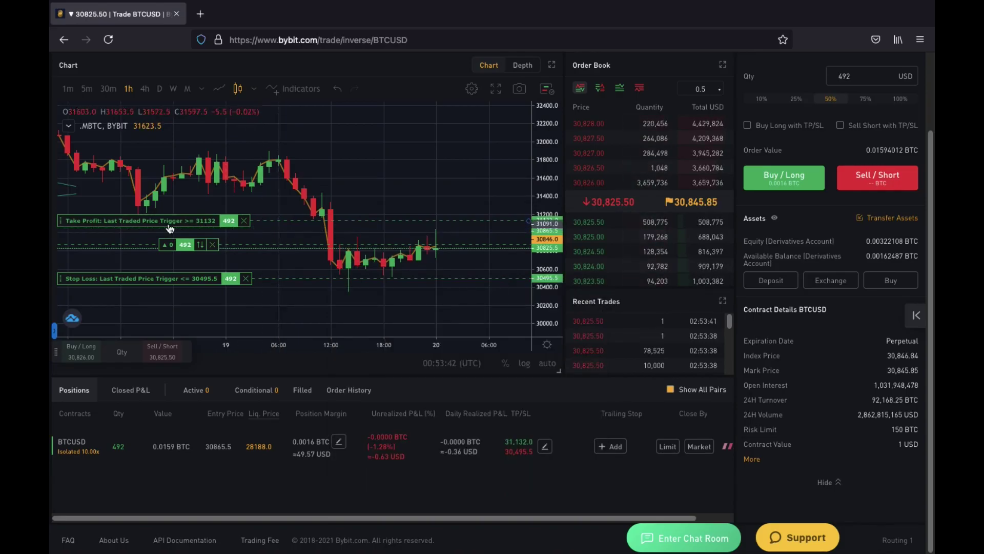
Move the long position's take profit to 31720.5 and add a trailing stop with 50 USD retracement and 31450 activation price.
drag(171, 228, 170, 168)
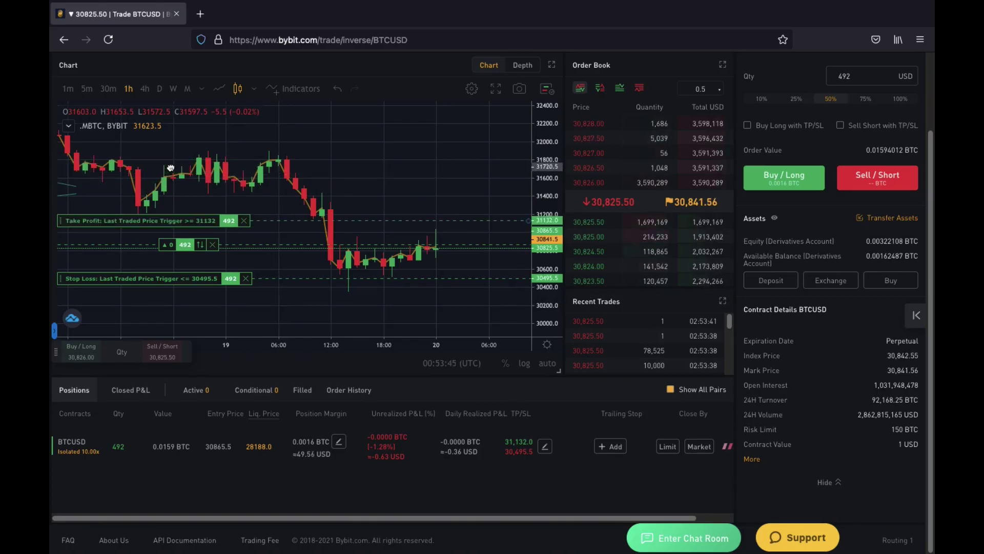
click(603, 447)
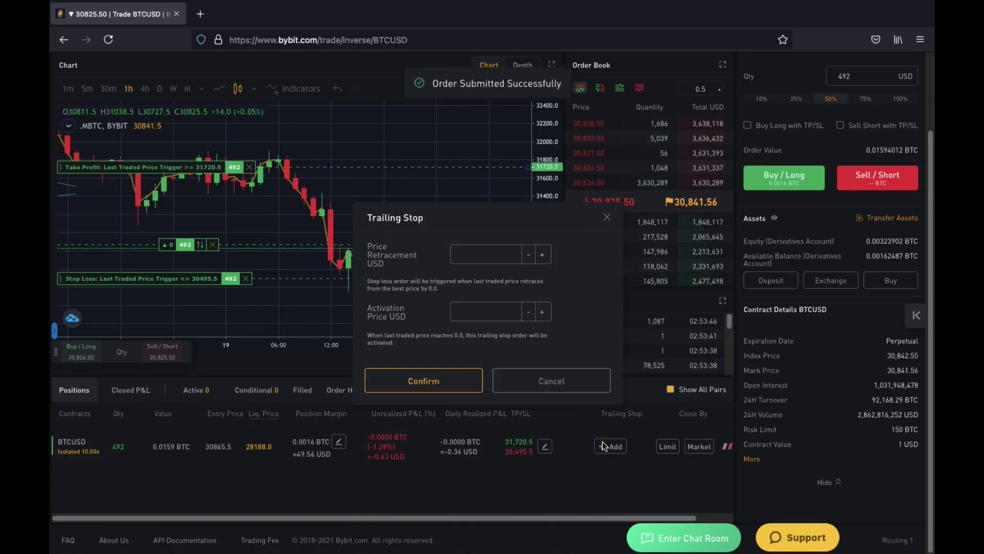
click(482, 312)
text(3145)
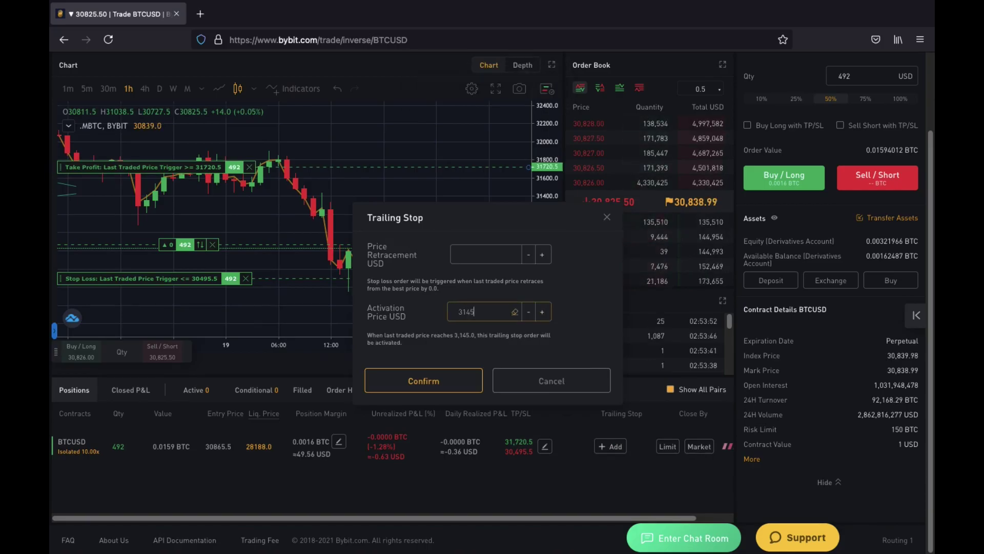
text(0)
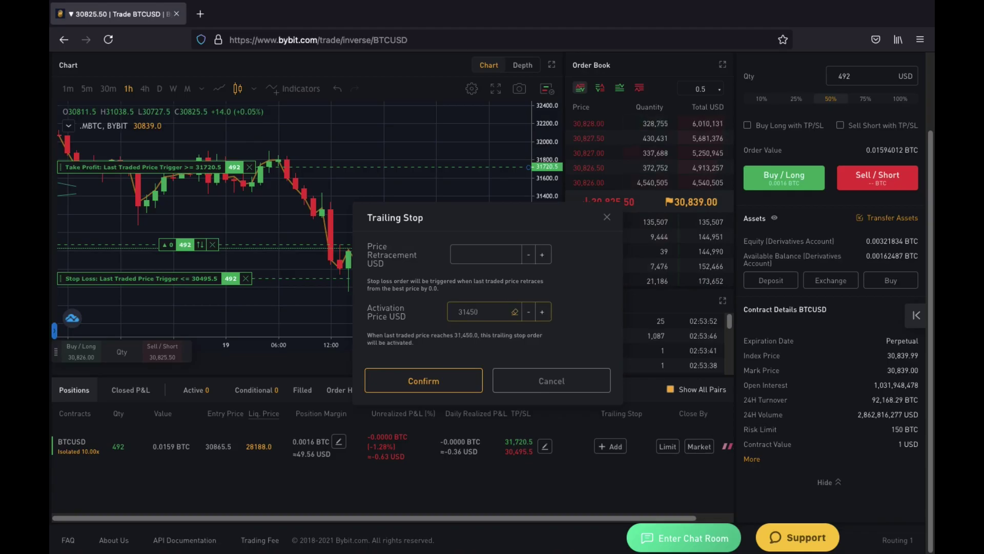
click(473, 253)
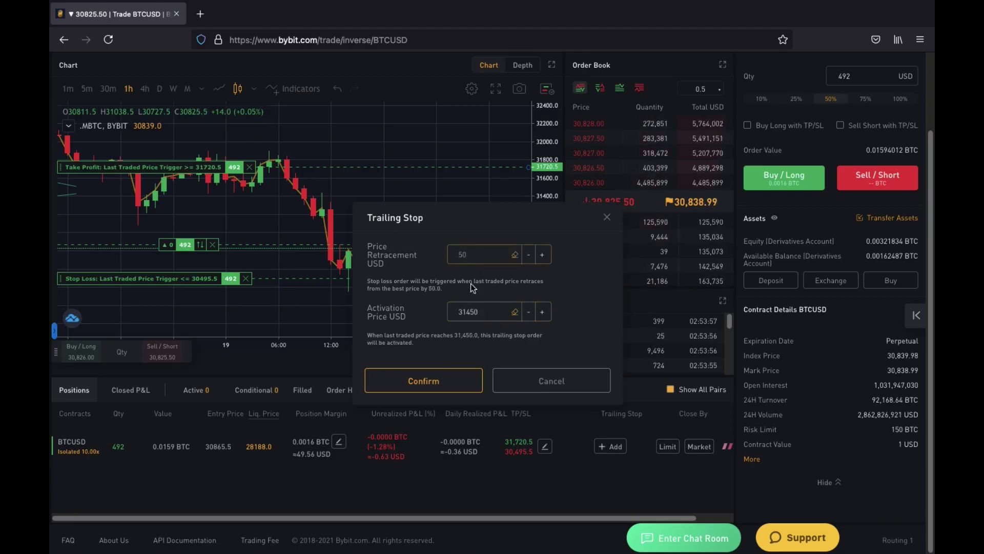
click(438, 378)
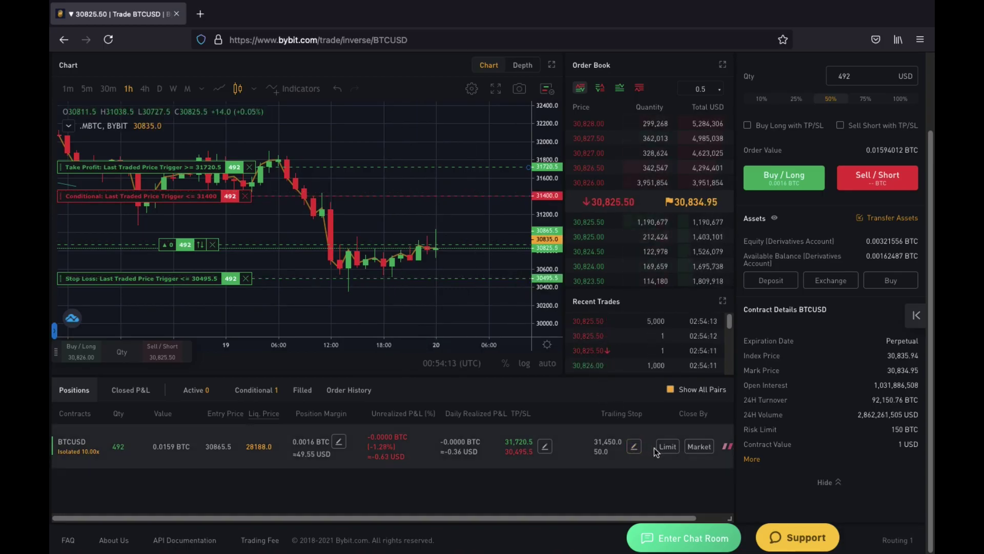
Remove the long position's trailing stop by clearing its activation price and price retracement values.
click(638, 447)
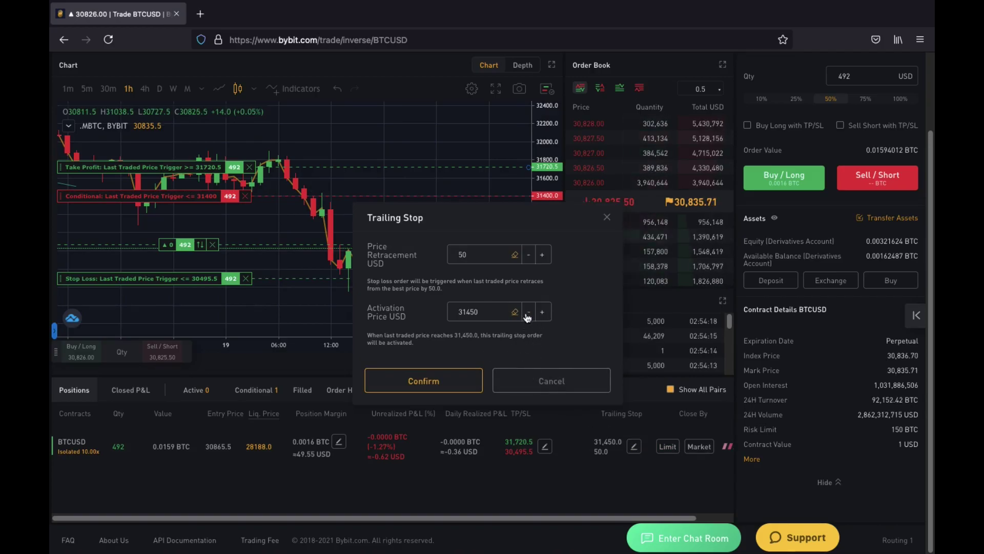
key(BackSpace)
key(BackSpace)
key(BackSpace)
key(BackSpace)
key(BackSpace)
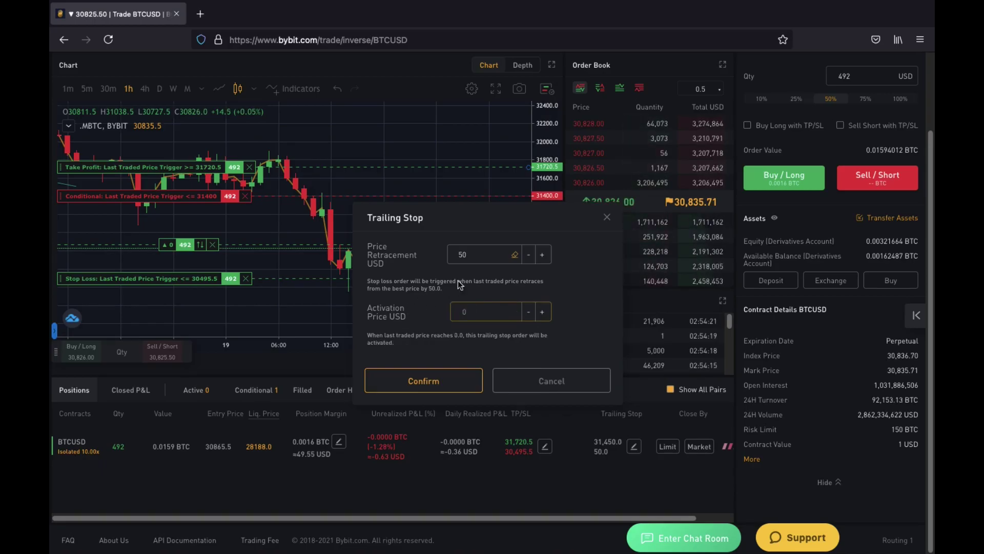
key(BackSpace)
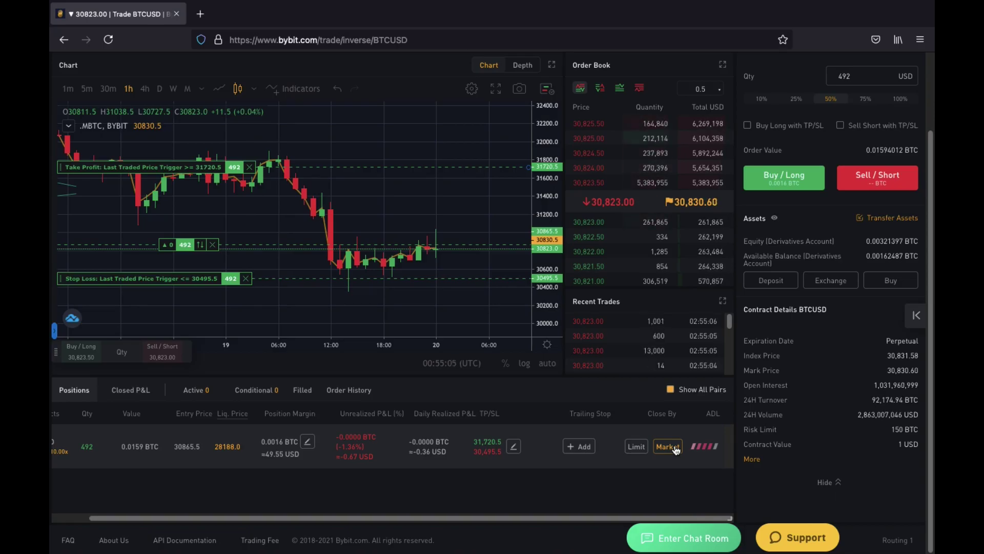
Close 100% of the BTCUSD long position, 492 USD, with a market close and confirm it.
click(675, 447)
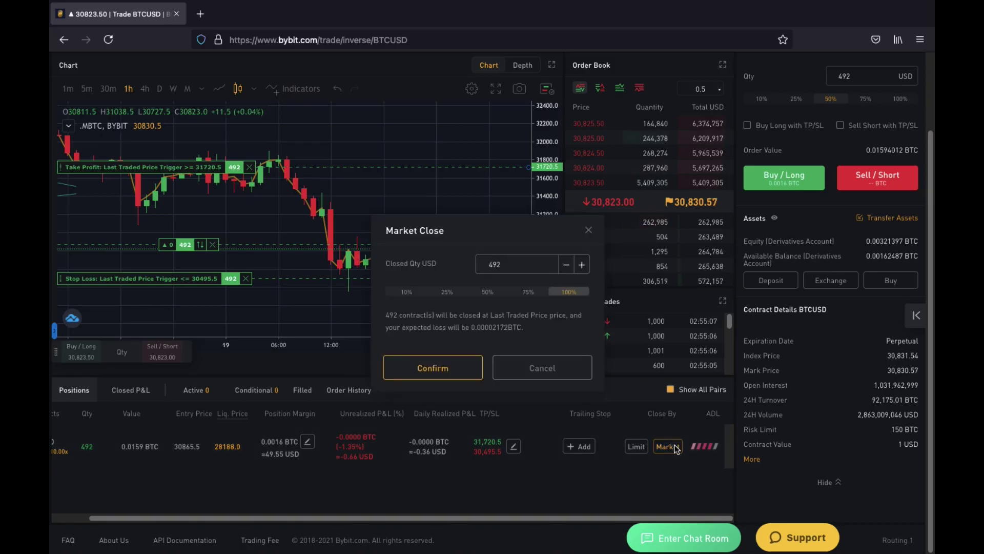
click(494, 294)
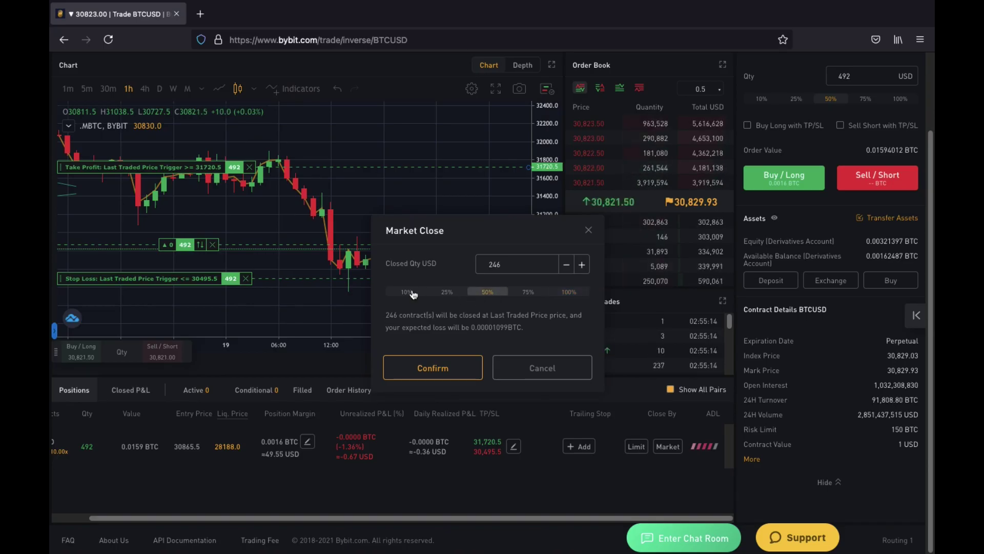
double_click(513, 265)
key(BackSpace)
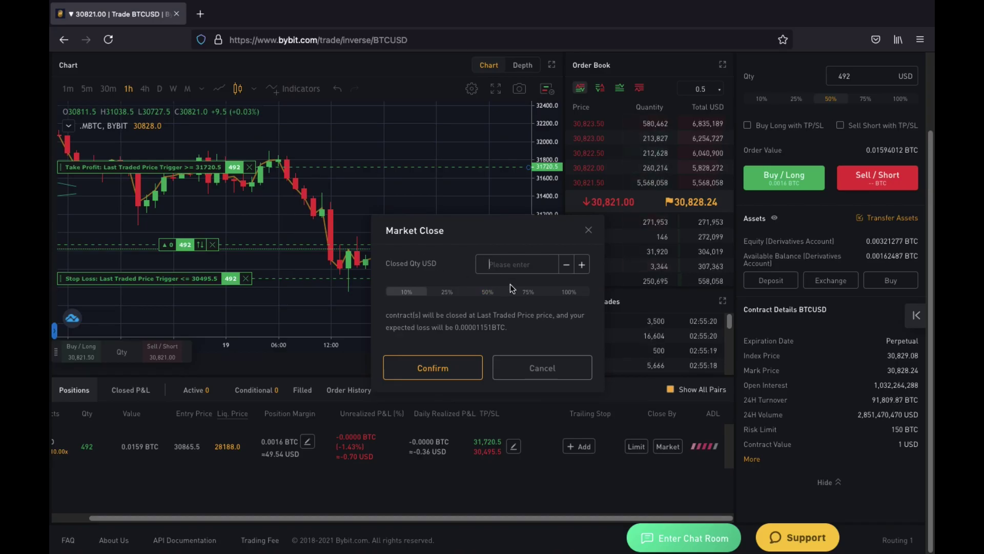
click(562, 292)
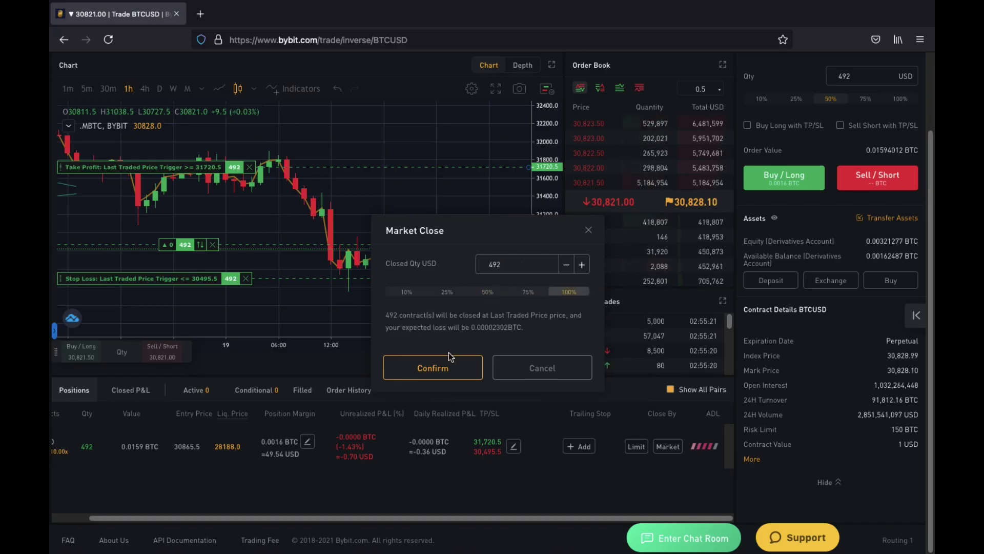
click(440, 367)
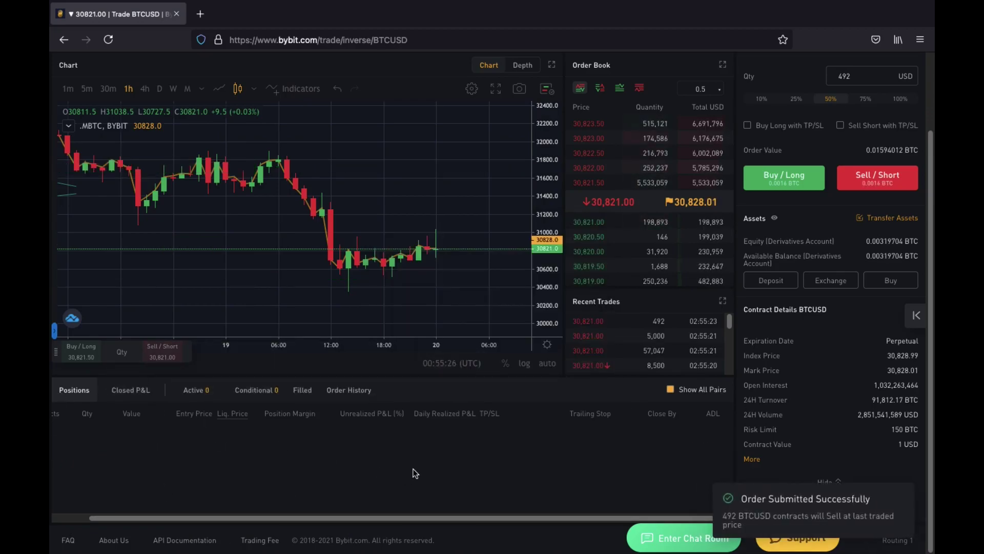
Open the derivatives account's order history and review the recent inverse perpetual BTCUSD orders.
scroll(500, 350, up, 1)
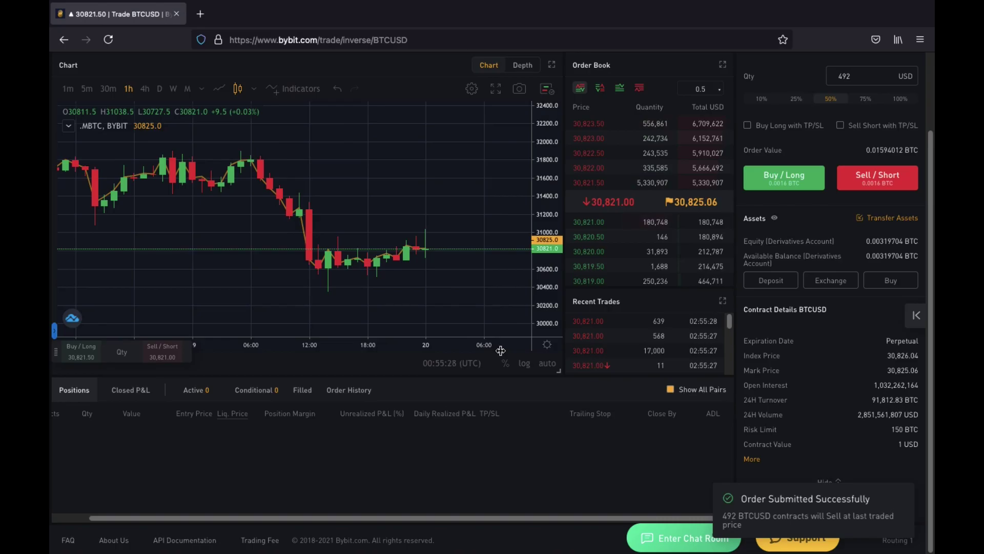
scroll(714, 237, up, 3)
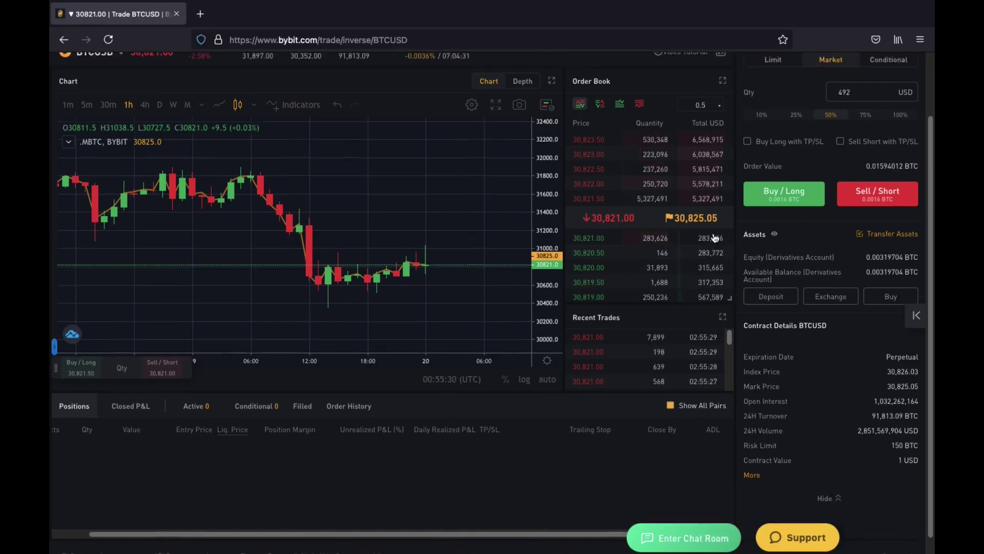
mouse_move(886, 69)
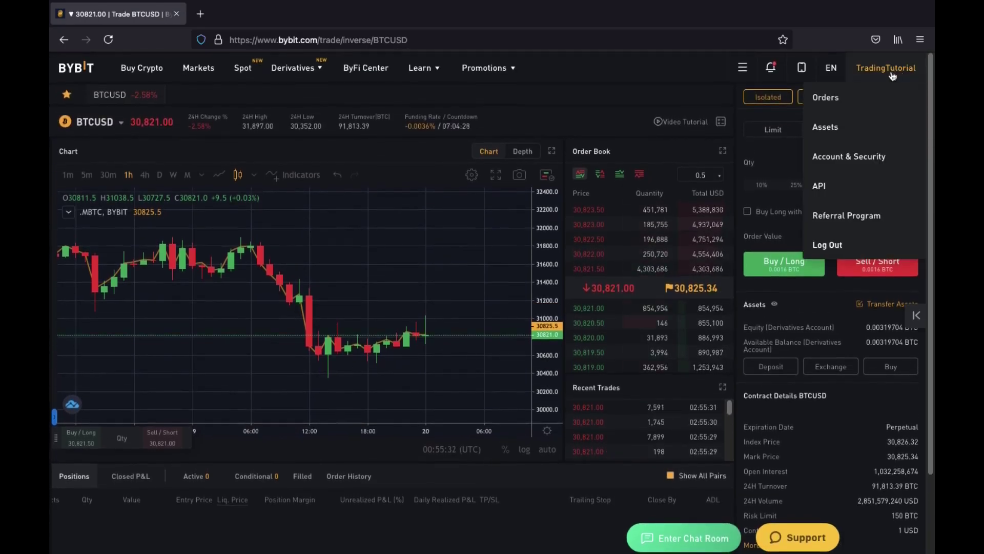
click(834, 97)
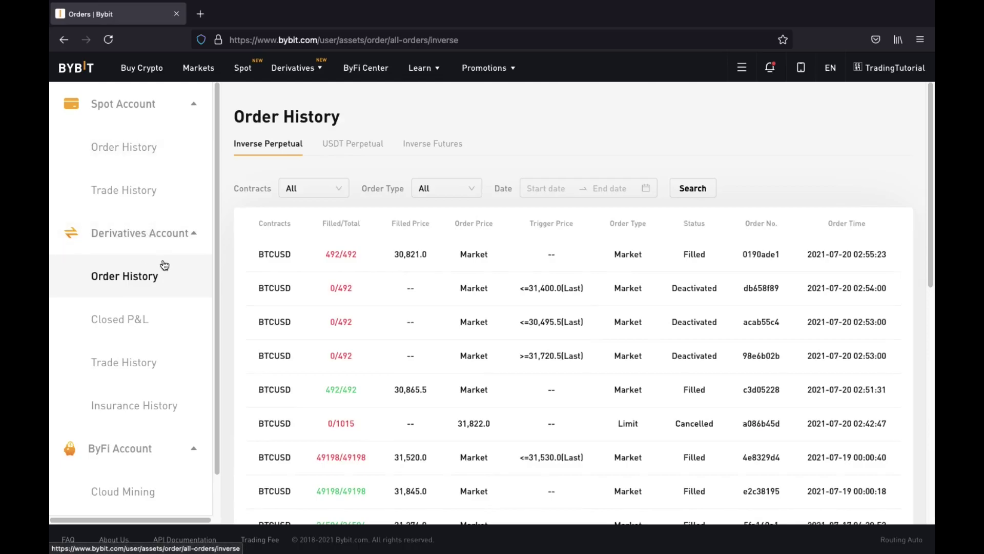
scroll(105, 280, down, 1)
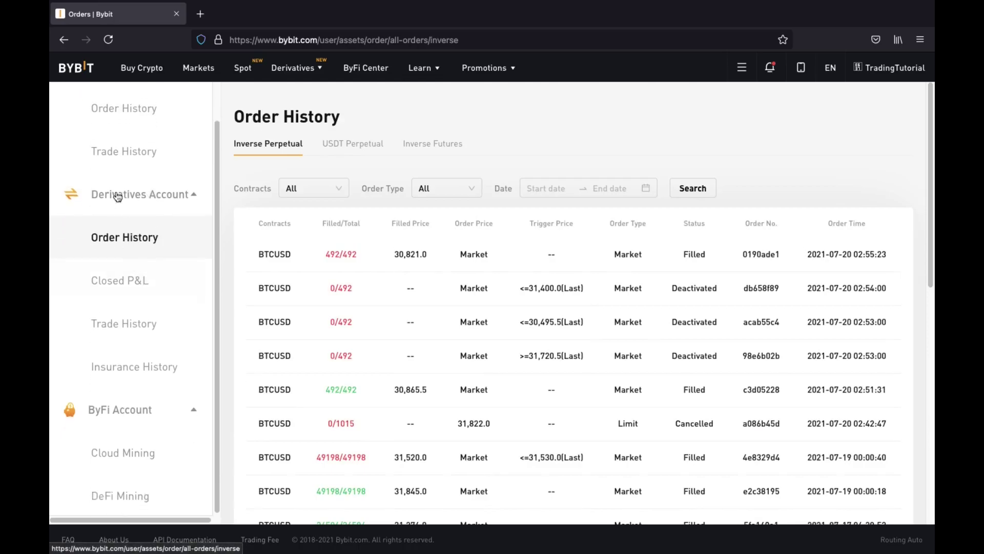
scroll(330, 309, down, 1)
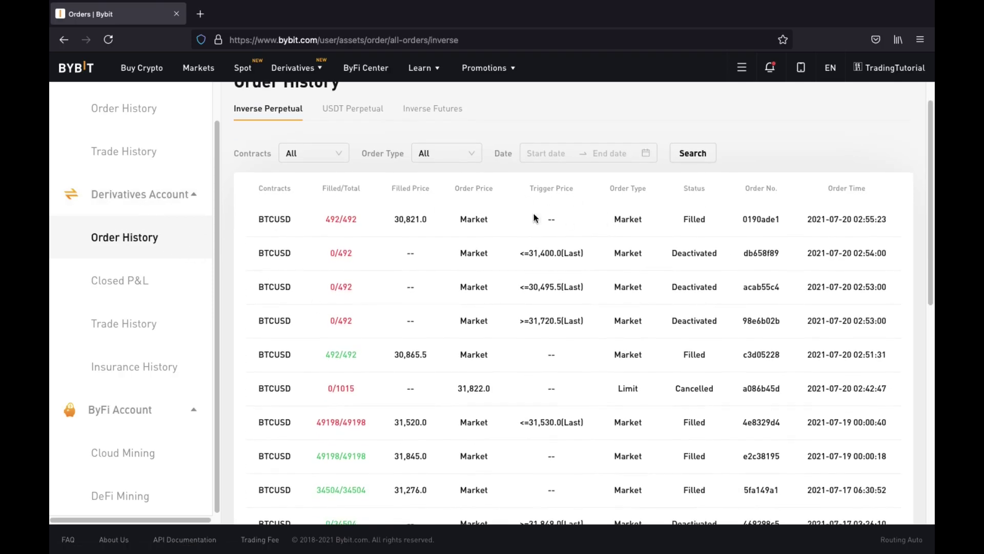
Open the derivatives account's Closed P&L and review the closed BTCUSD trades.
click(418, 132)
click(129, 280)
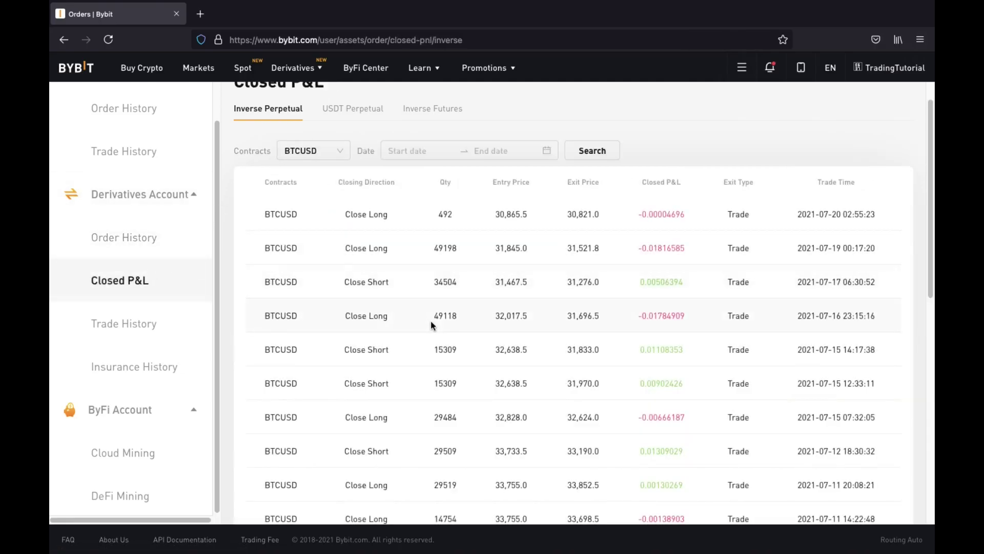
scroll(430, 321, down, 5)
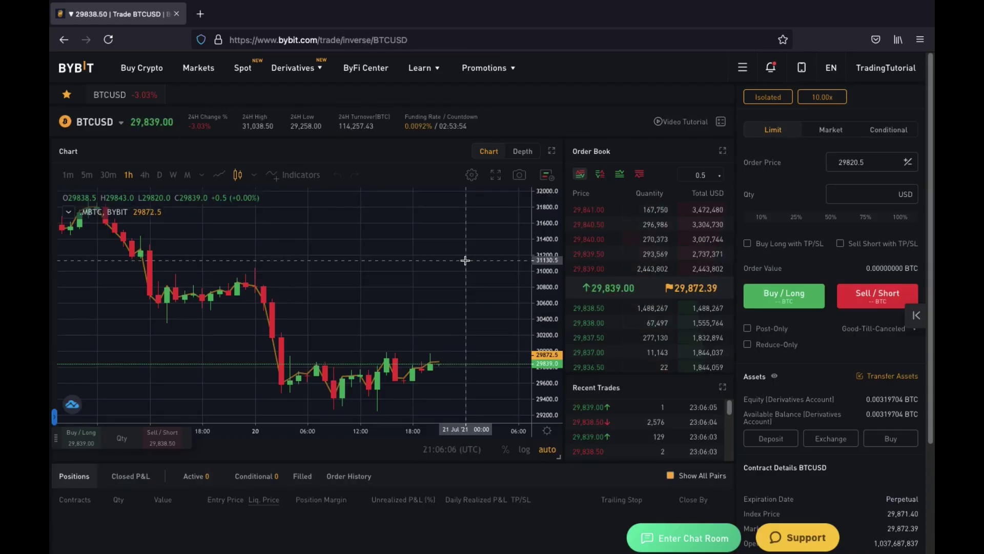
Switch the order form to Conditional and draw a falling trendline from about 31895 on 19 Jul to about 29547 on 21 Jul.
click(880, 131)
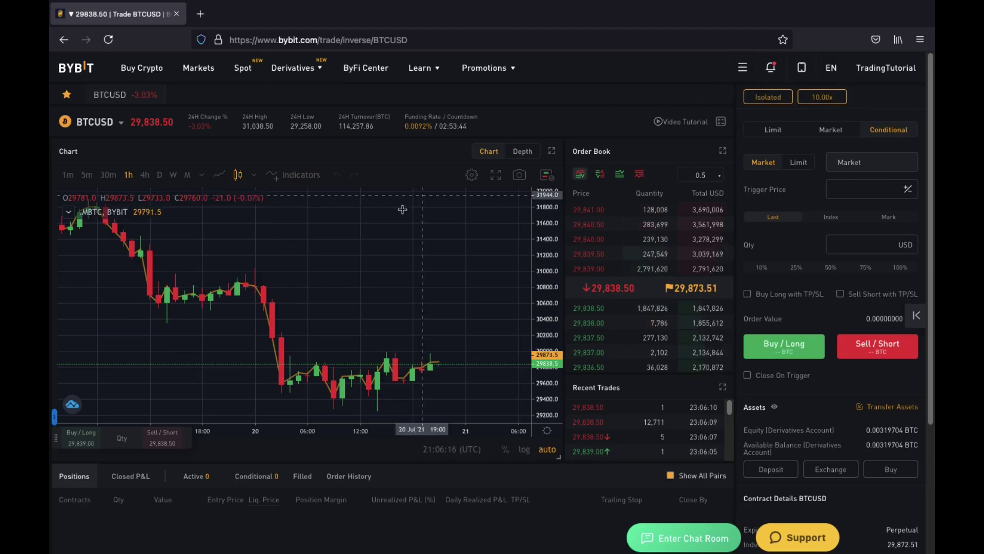
scroll(403, 209, down, 3)
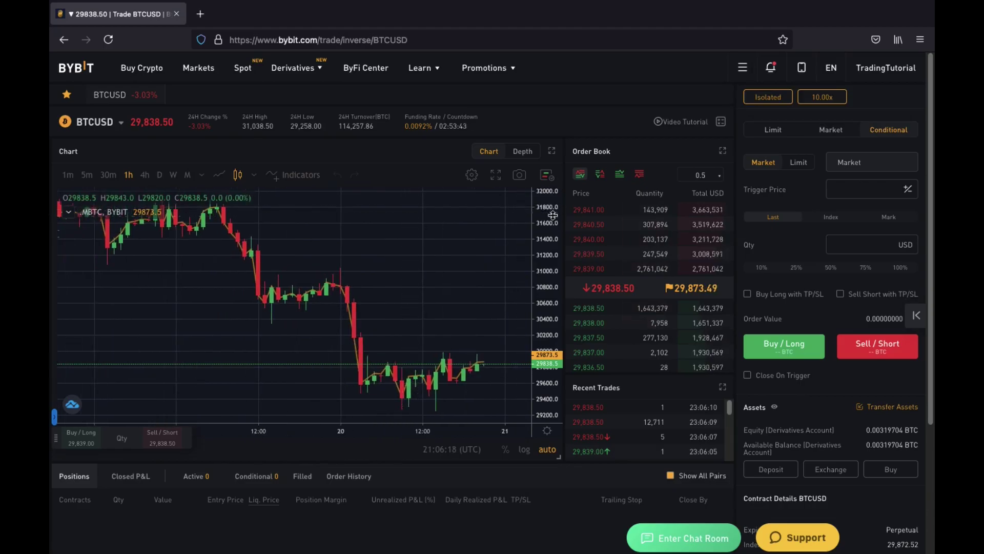
drag(553, 215, 545, 278)
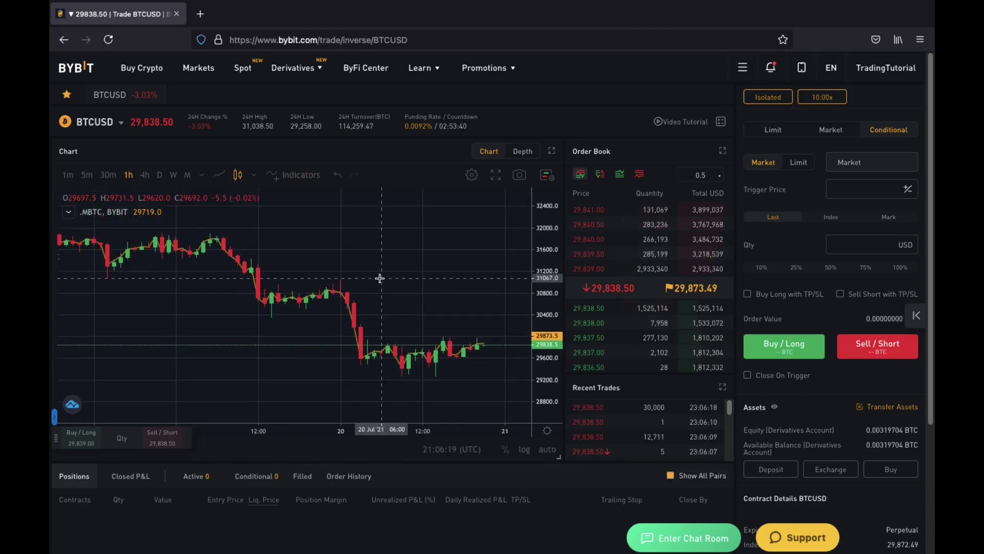
scroll(379, 280, down, 4)
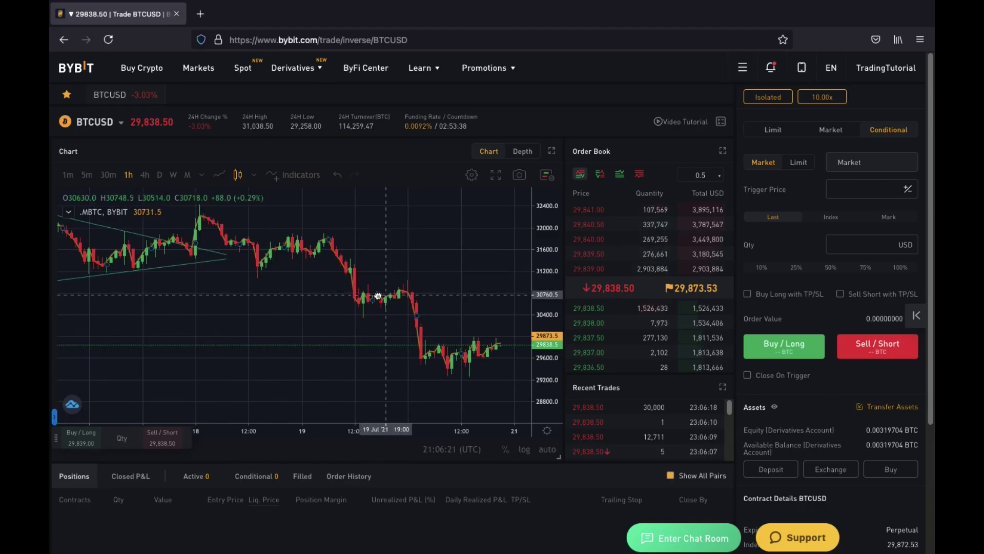
drag(378, 296, 361, 296)
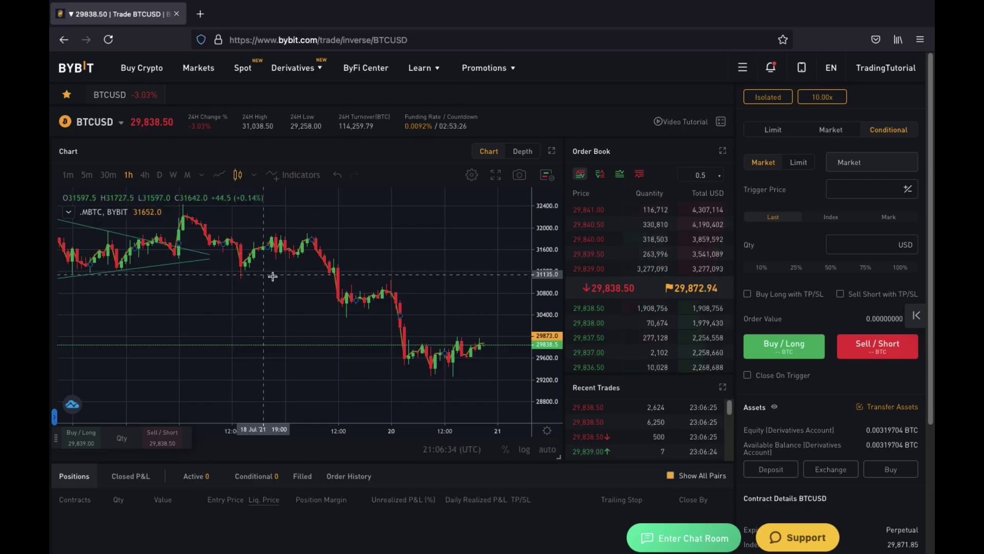
click(54, 417)
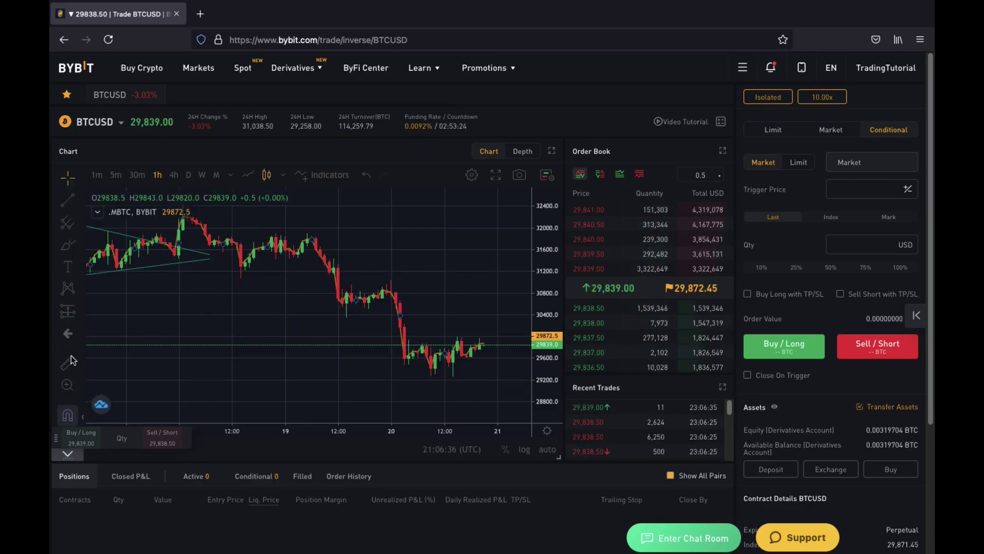
click(67, 199)
click(319, 247)
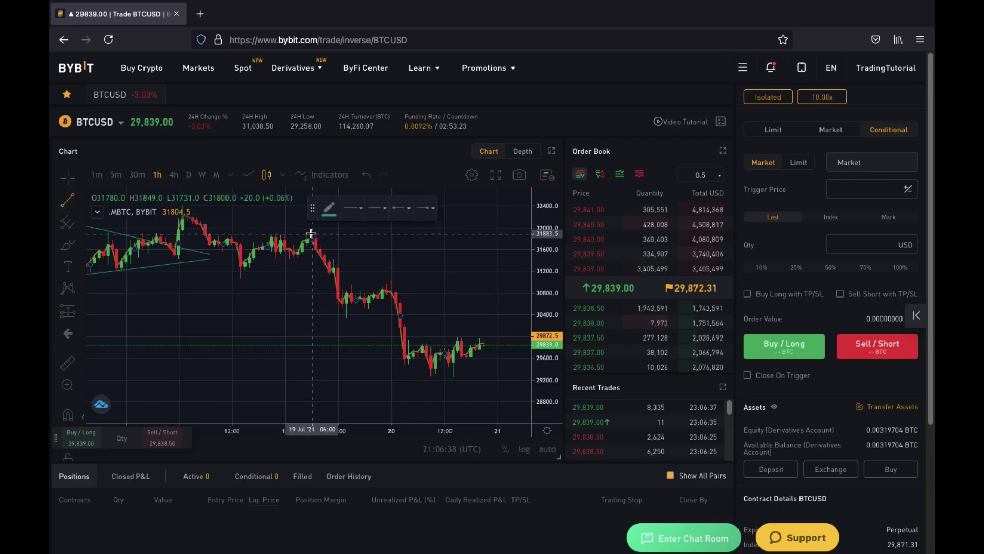
click(515, 361)
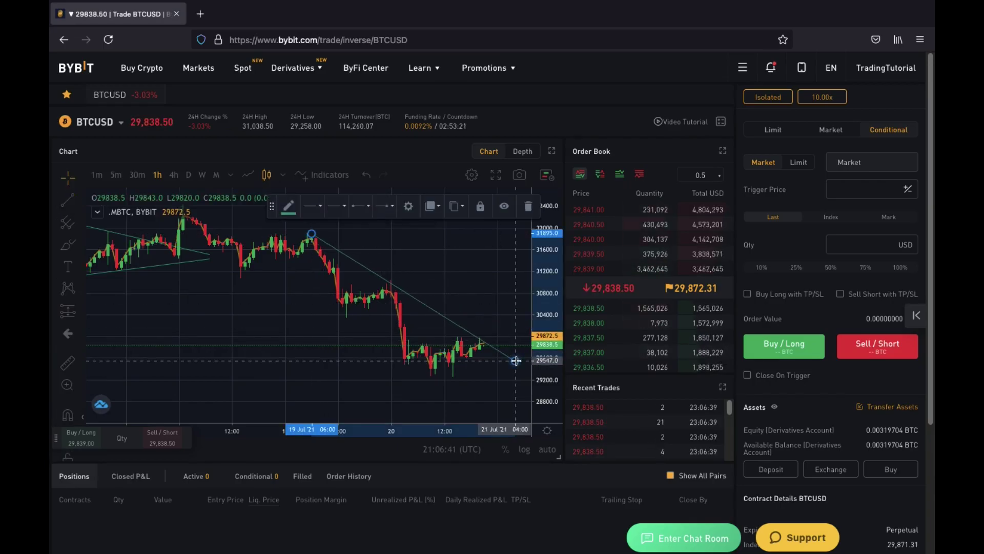
Draw a rising trendline under the recent 20 Jul lows, from about 29184 to about 29978.
click(67, 199)
click(453, 380)
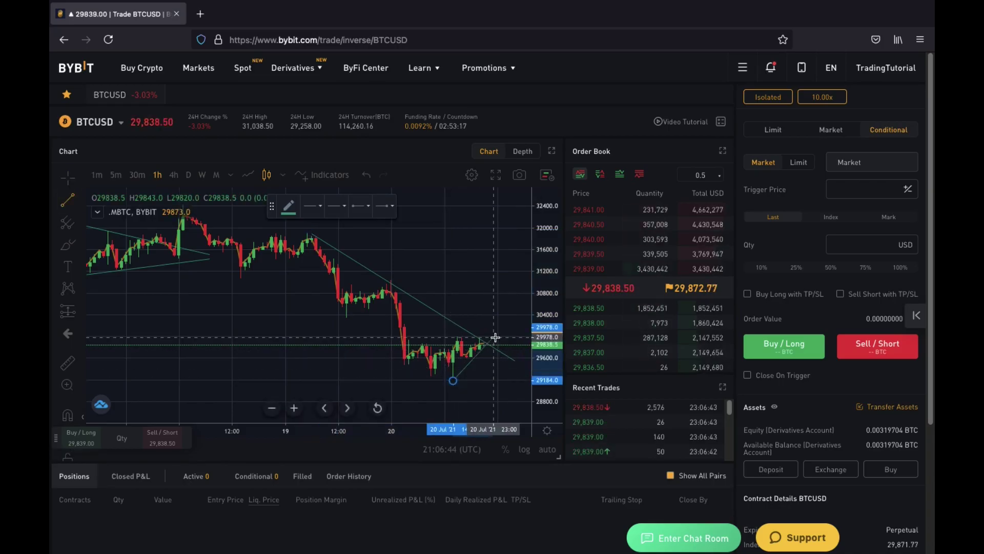
click(497, 337)
scroll(348, 382, up, 5)
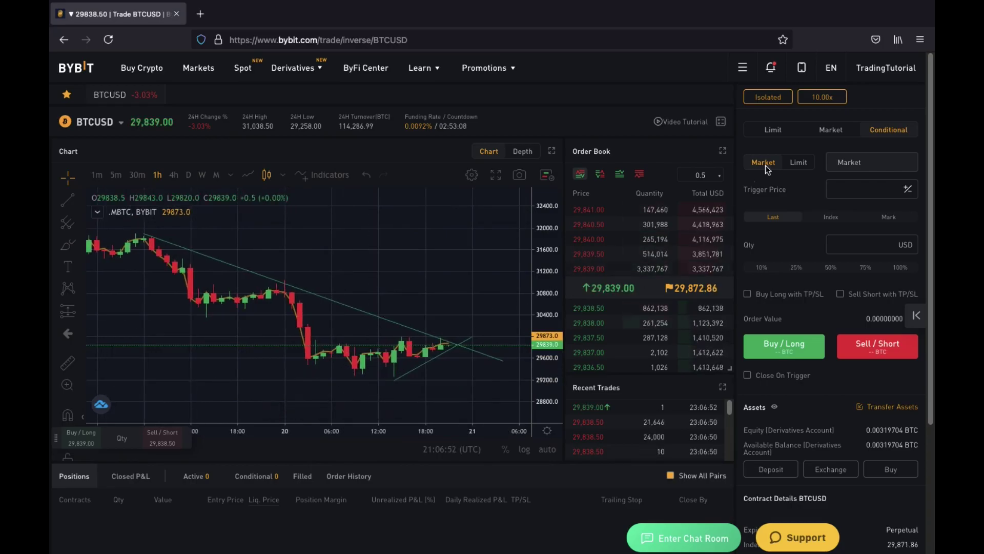
Place a conditional market Buy/Long order triggered at a last traded price of 30100, using 50% of the available balance as quantity.
click(799, 163)
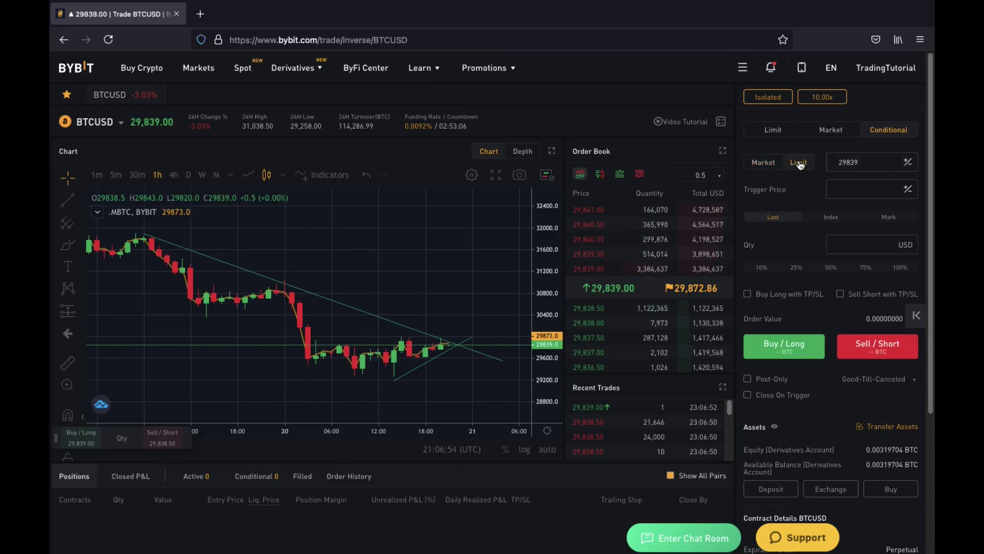
click(764, 162)
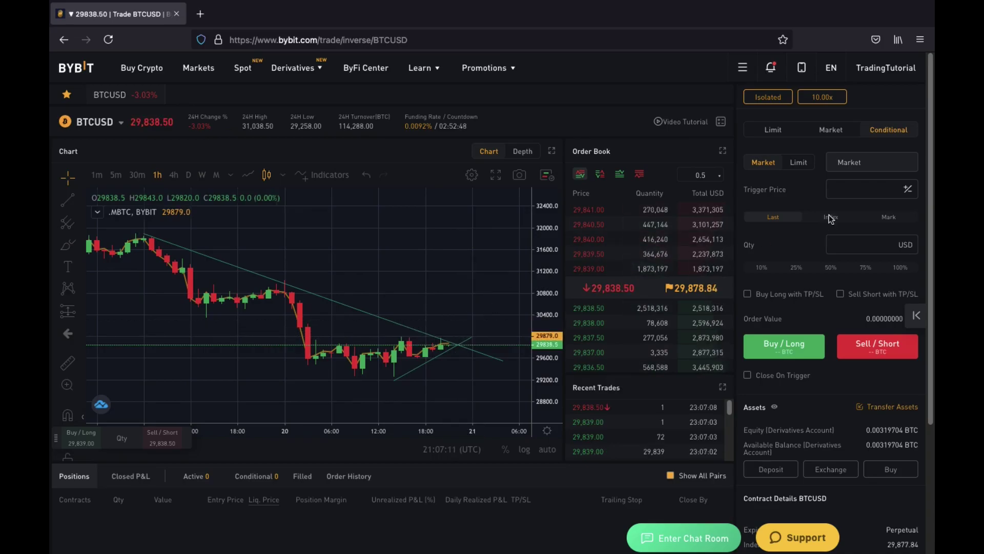
click(846, 189)
text(30100)
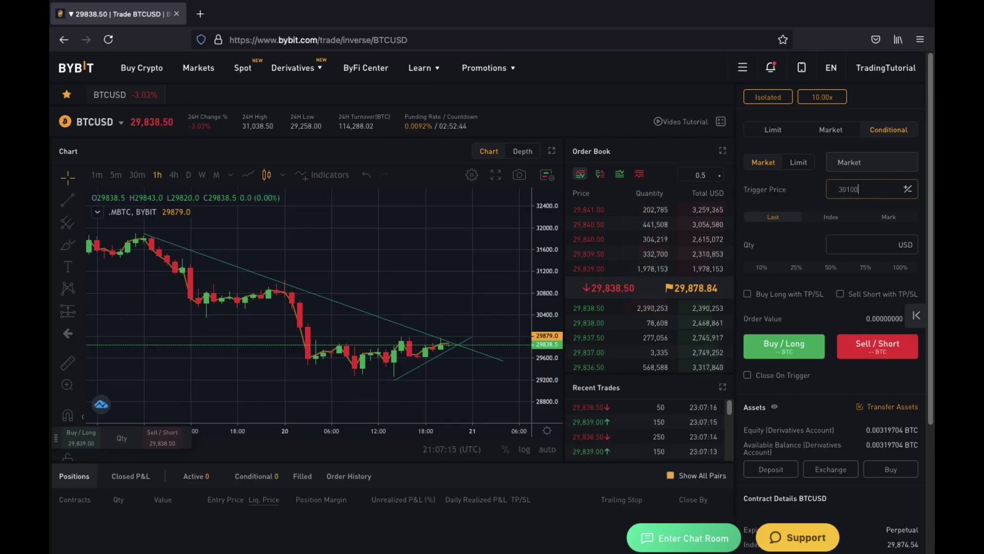
click(847, 243)
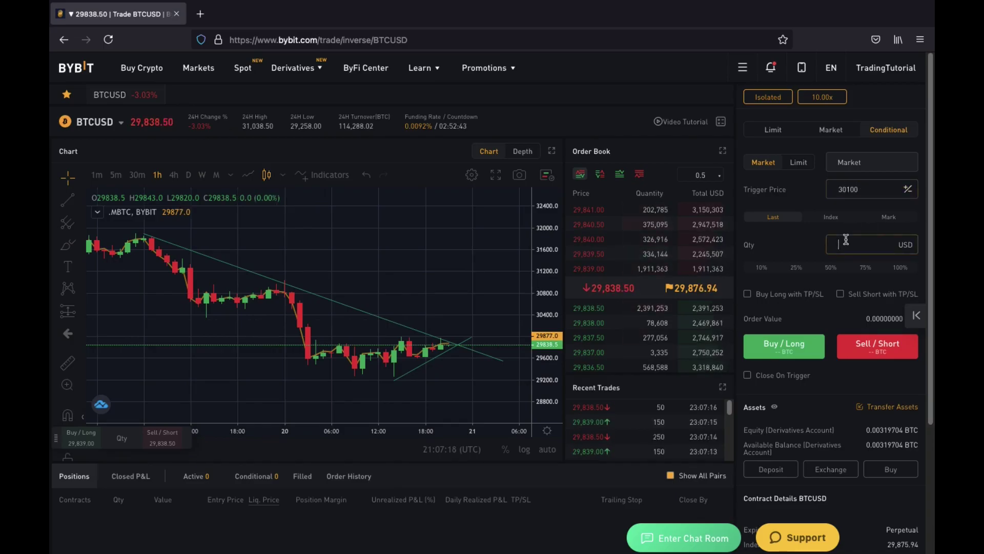
click(828, 267)
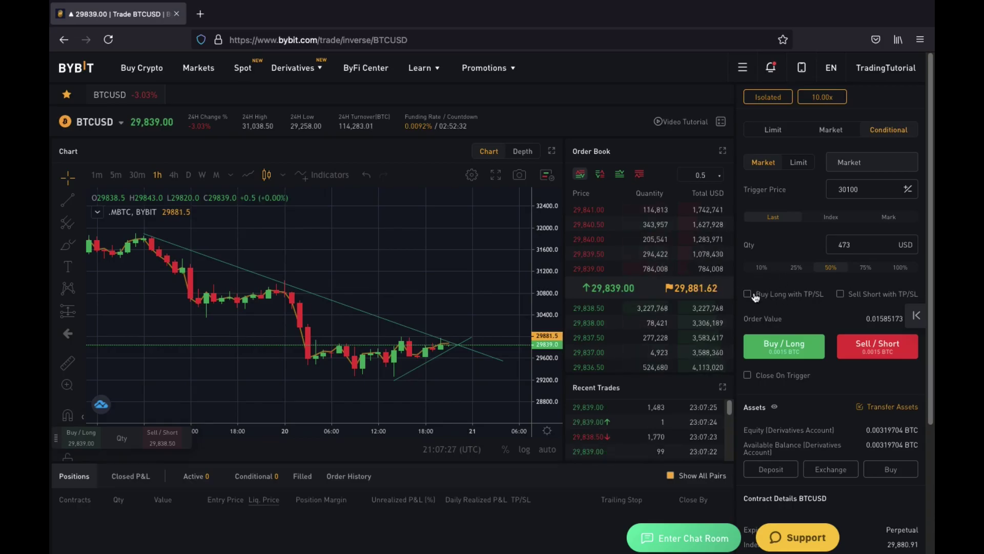
click(775, 345)
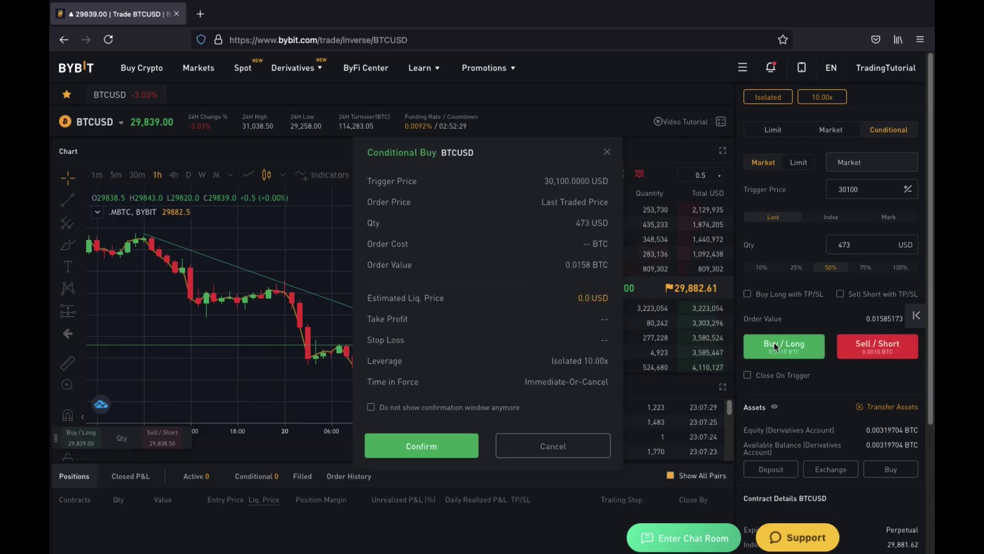
click(398, 447)
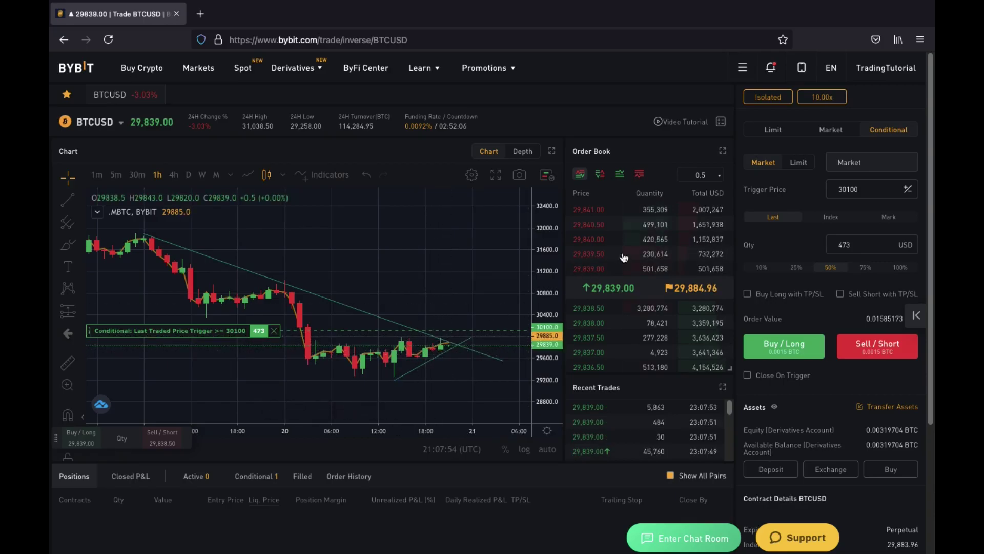
Place a conditional market Sell/Short order for the same quantity with the trigger price set to 29600.
click(848, 190)
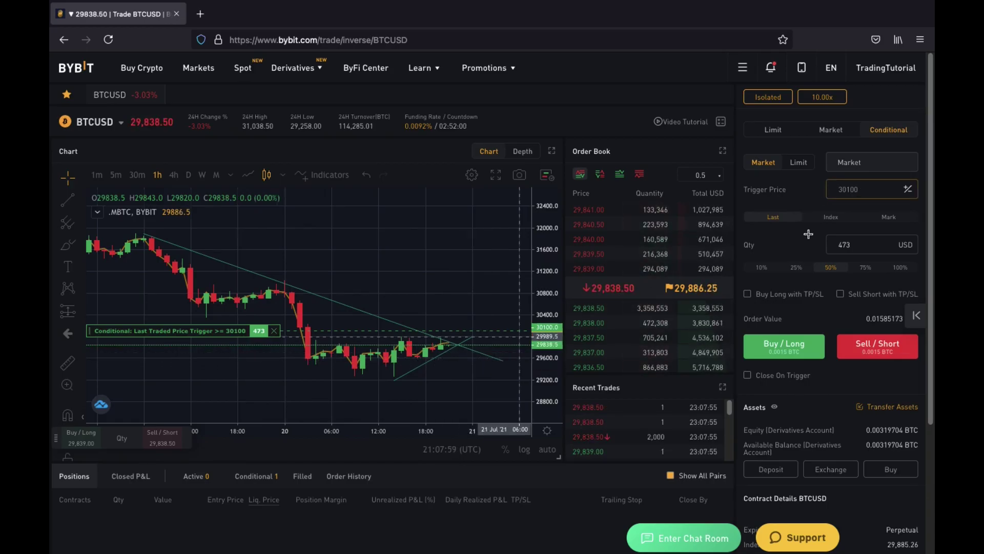
key(ctrl+a)
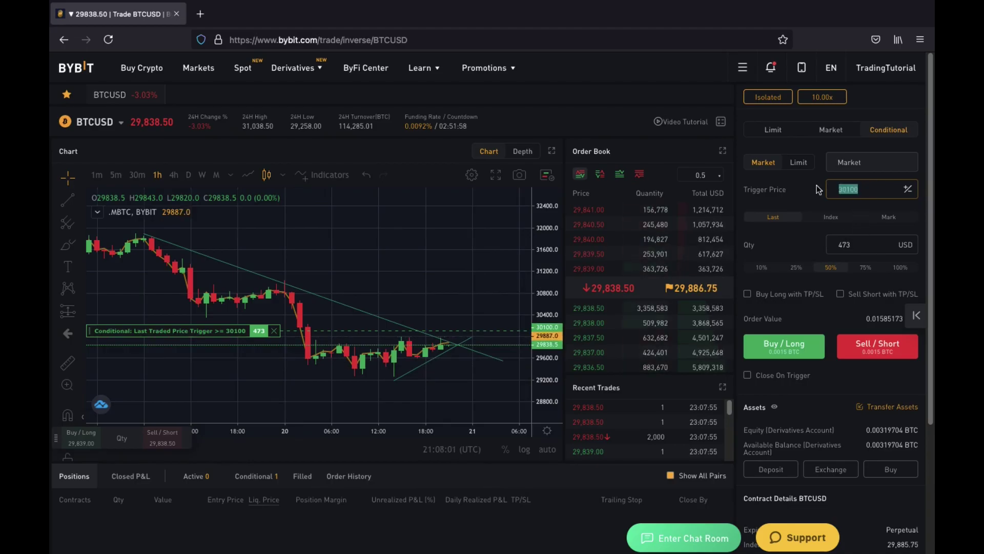
text(29600)
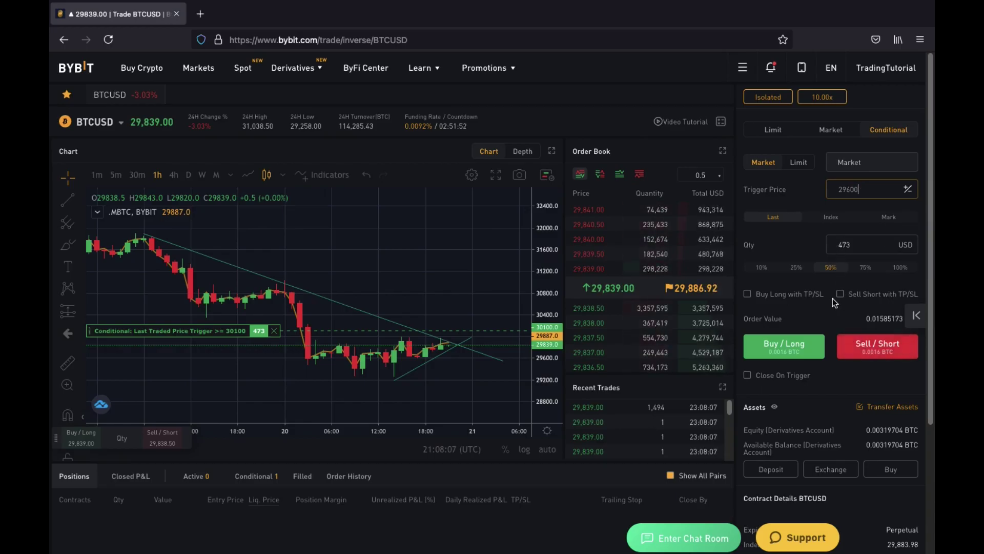
click(863, 345)
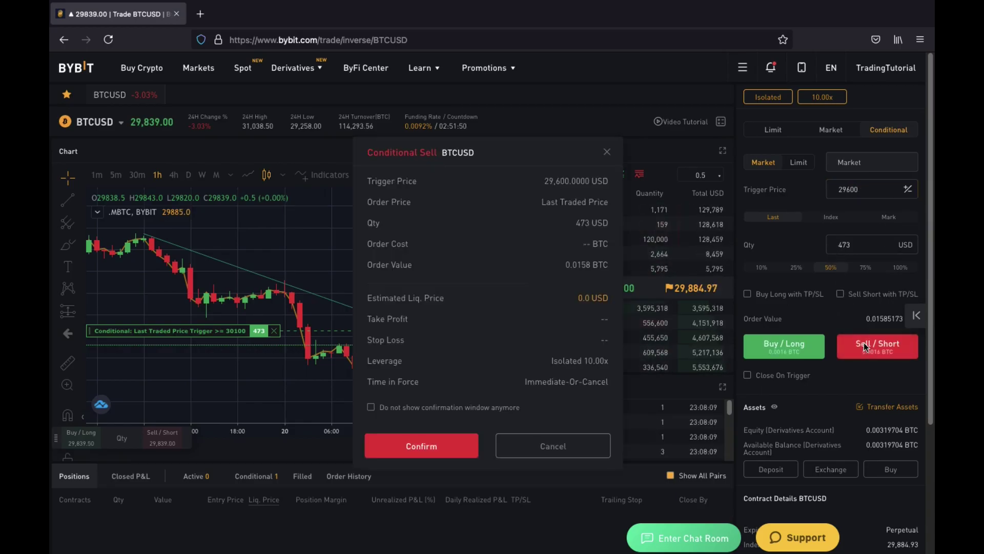
click(412, 446)
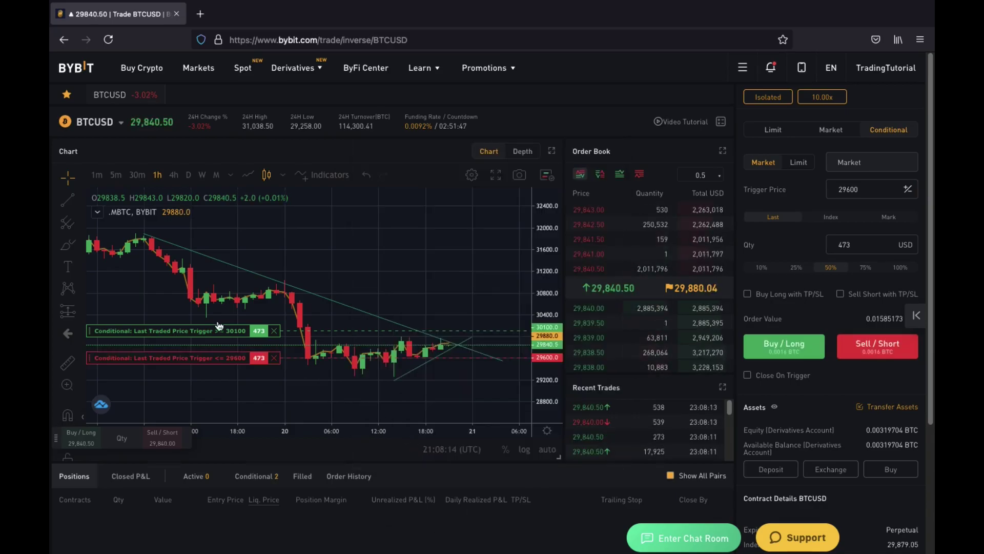